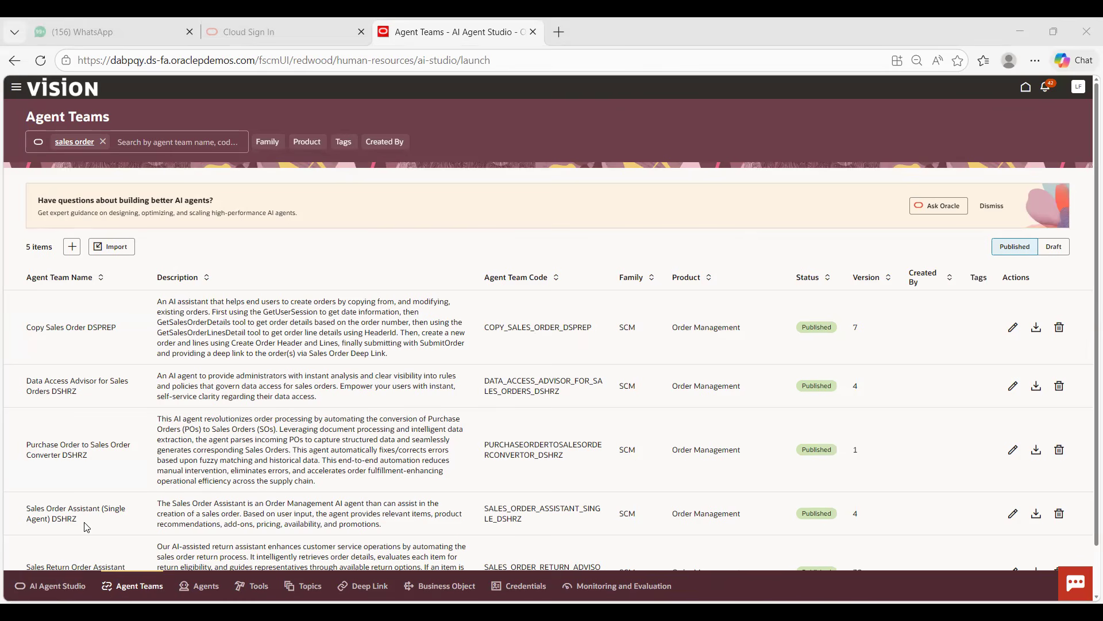
- Copy the agent team code of the published Sales Order Assistant (Single Agent) DSHRZ team
{"action": "left_click_drag", "start_coordinate": [28, 510], "coordinate": [99, 528]}
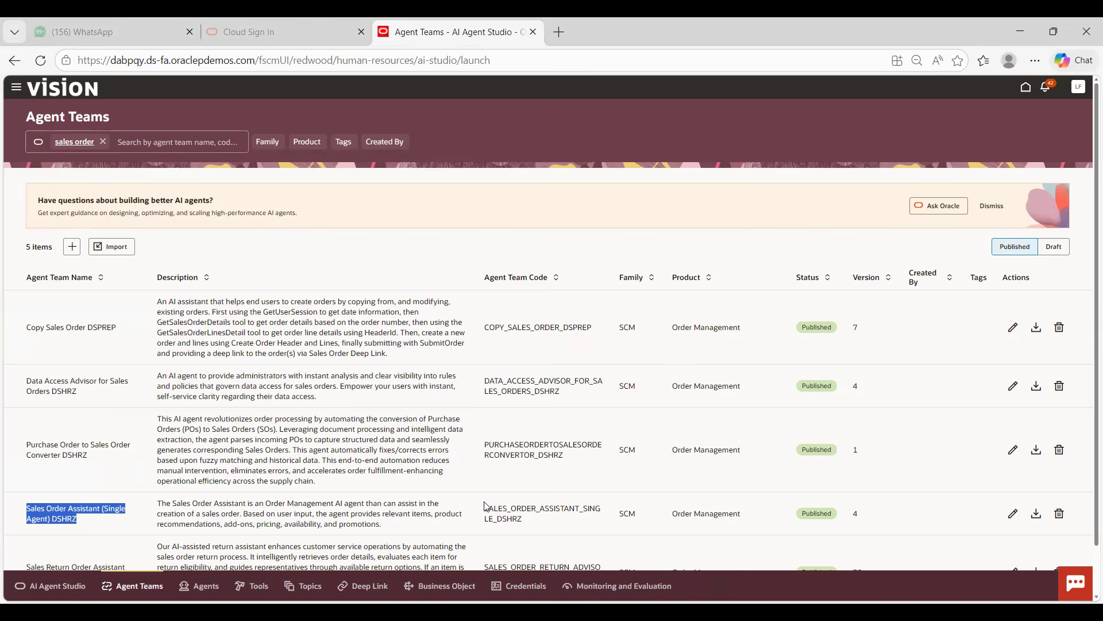
{"action": "left_click_drag", "start_coordinate": [487, 508], "coordinate": [529, 519]}
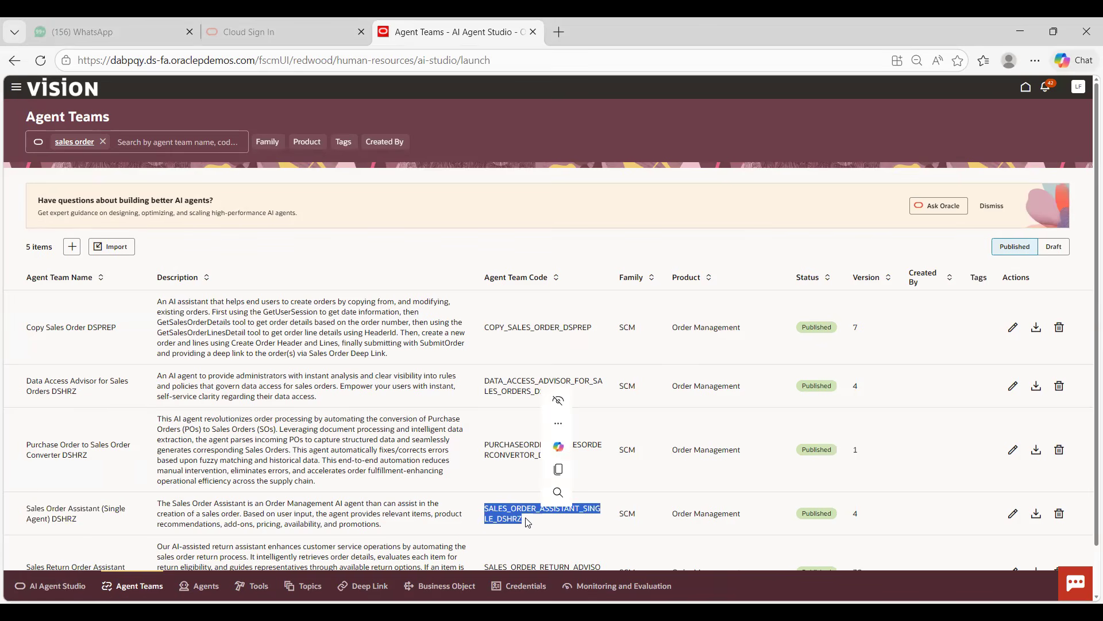
{"action": "key", "text": "ctrl+c"}
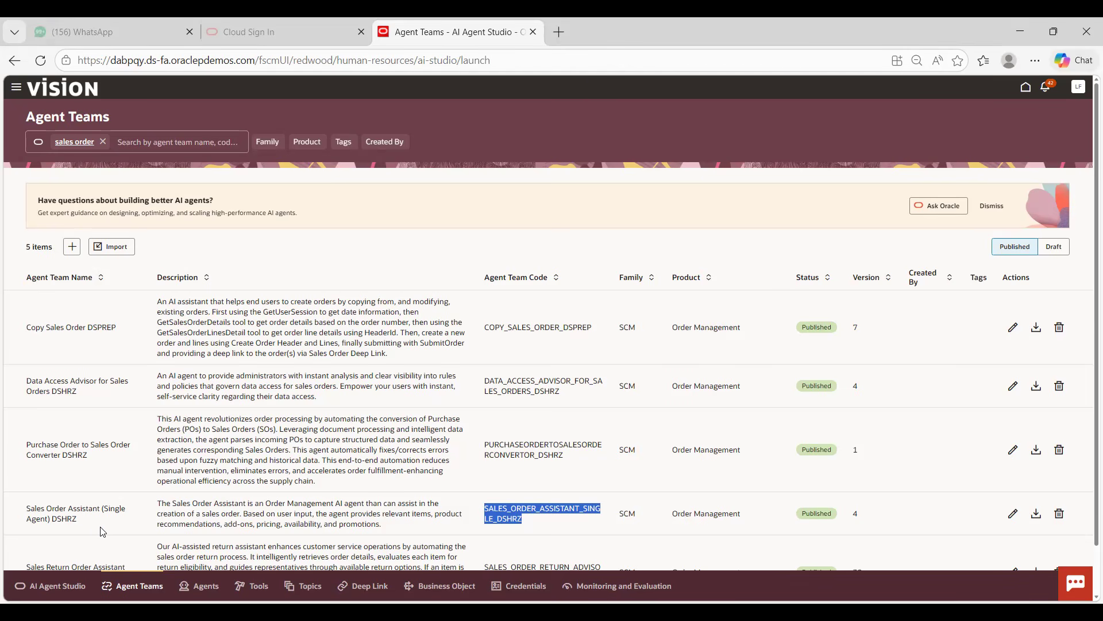
- Go to Journeys Setup under My Client Groups and open the Guided Journey list
{"action": "left_click", "coordinate": [16, 88]}
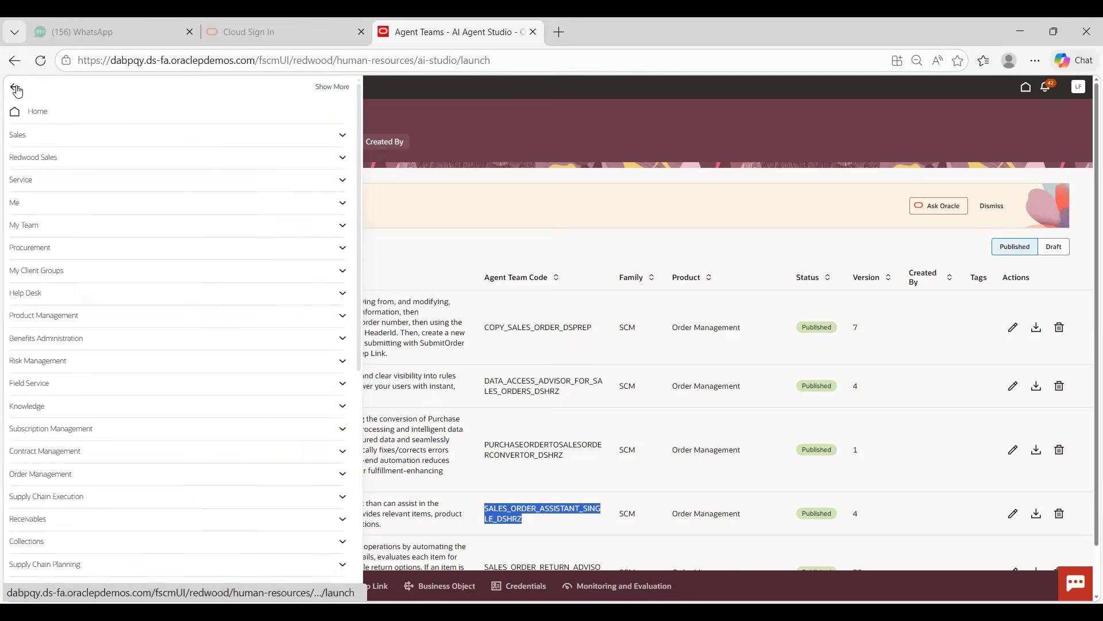
{"action": "left_click", "coordinate": [100, 278]}
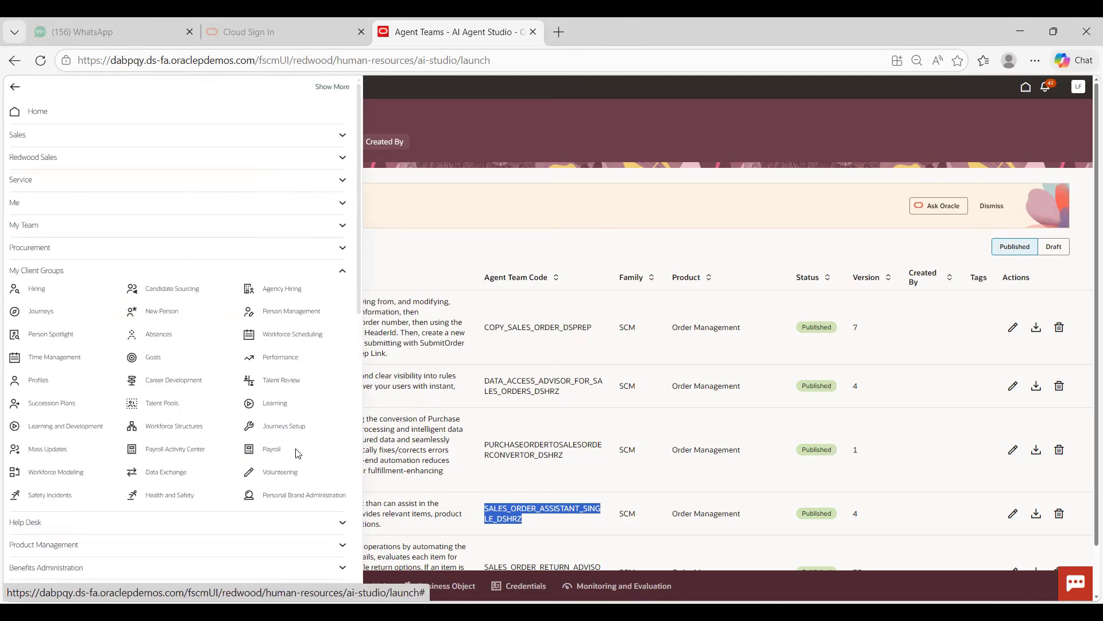
{"action": "left_click", "coordinate": [295, 426]}
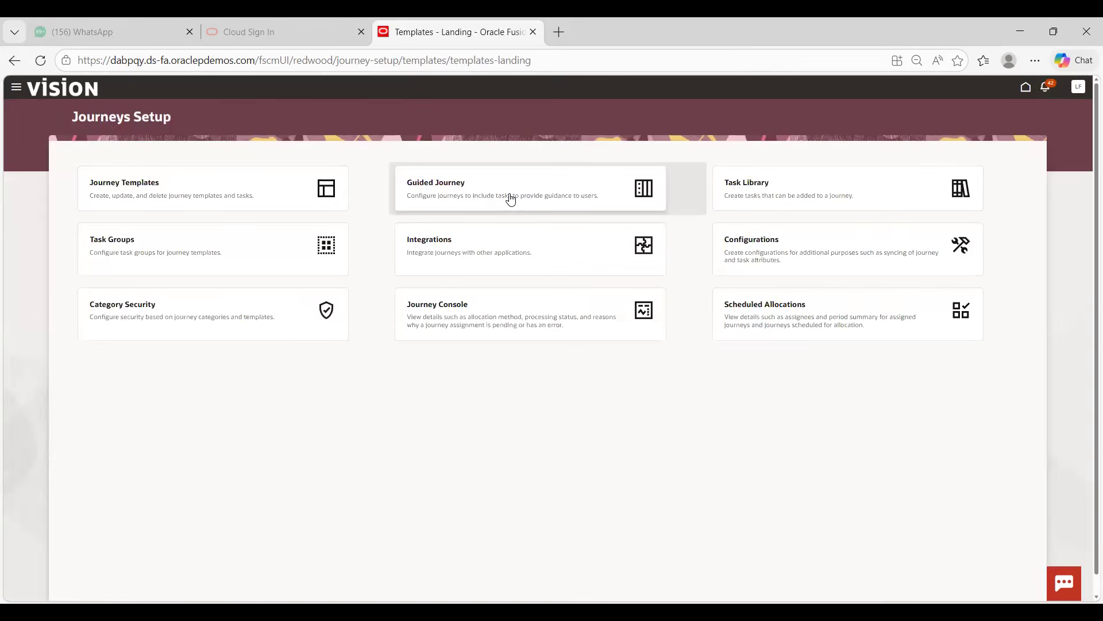
{"action": "left_click", "coordinate": [511, 197]}
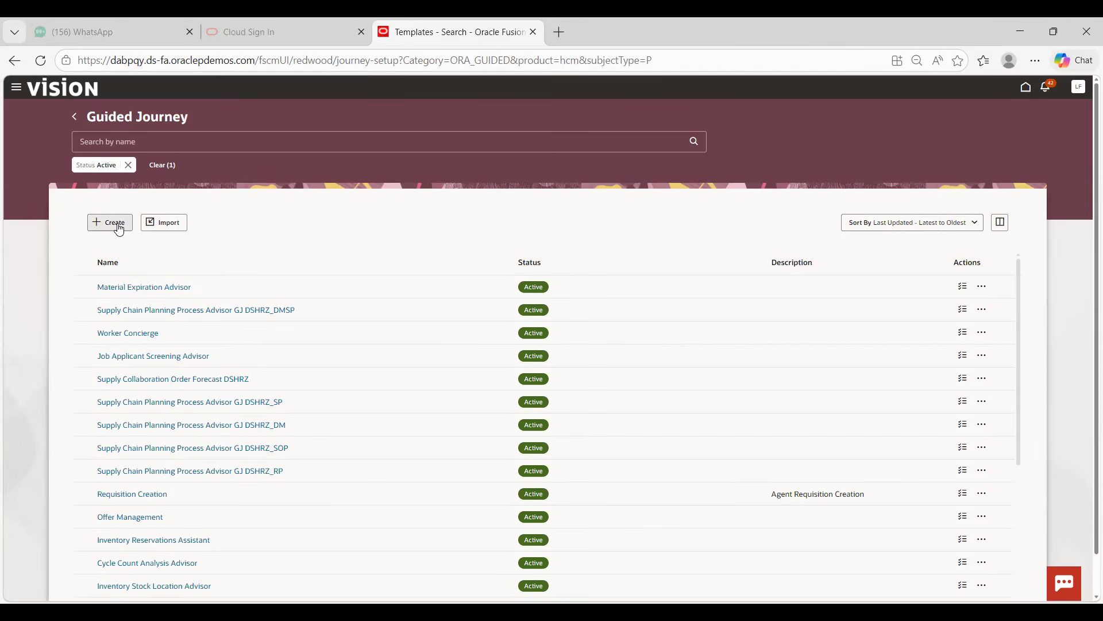
- Examine the name, code and tasks of the existing Sales Return Order Assistant journey, and return to the Guided Journey list
{"action": "scroll", "coordinate": [180, 423], "scroll_direction": "down", "scroll_amount": 4}
{"action": "scroll", "coordinate": [184, 436], "scroll_direction": "down", "scroll_amount": 1}
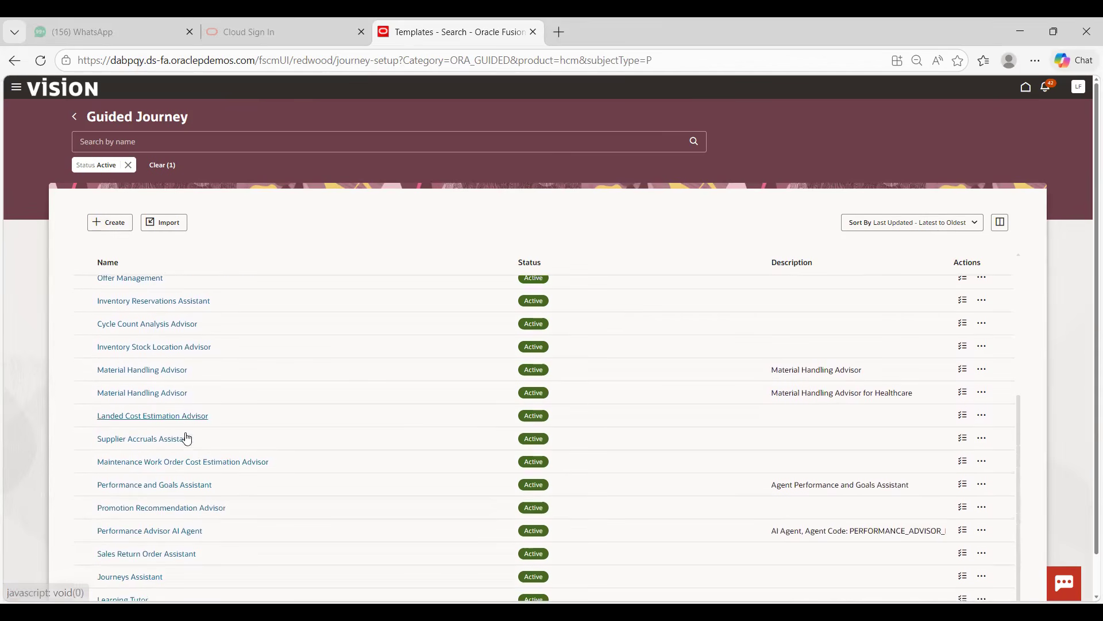
{"action": "left_click", "coordinate": [178, 554]}
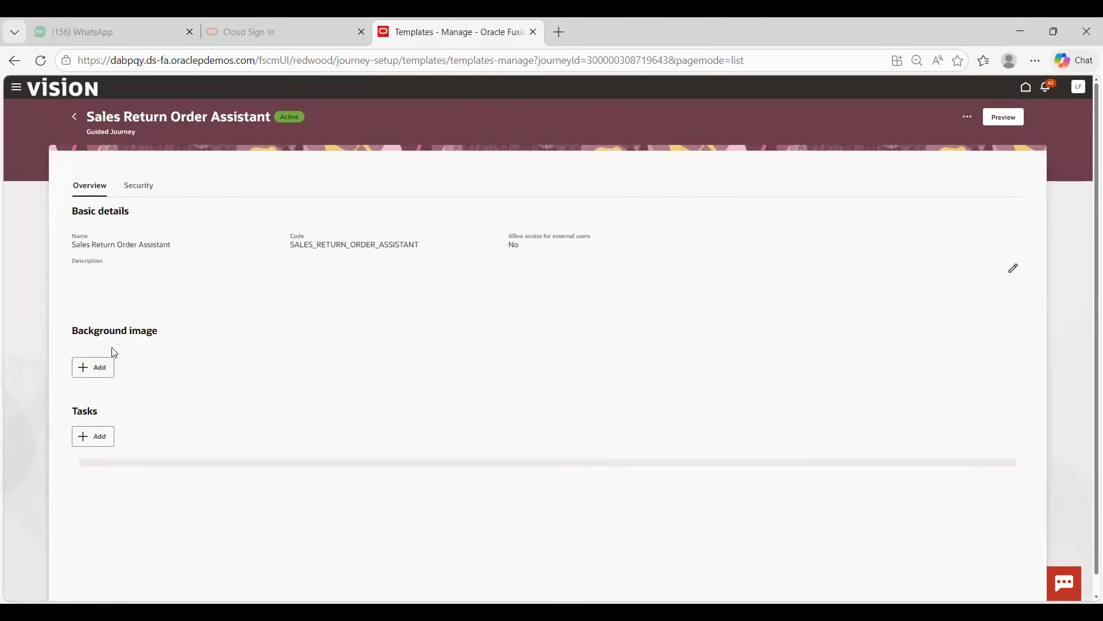
{"action": "left_click_drag", "start_coordinate": [73, 245], "coordinate": [175, 248]}
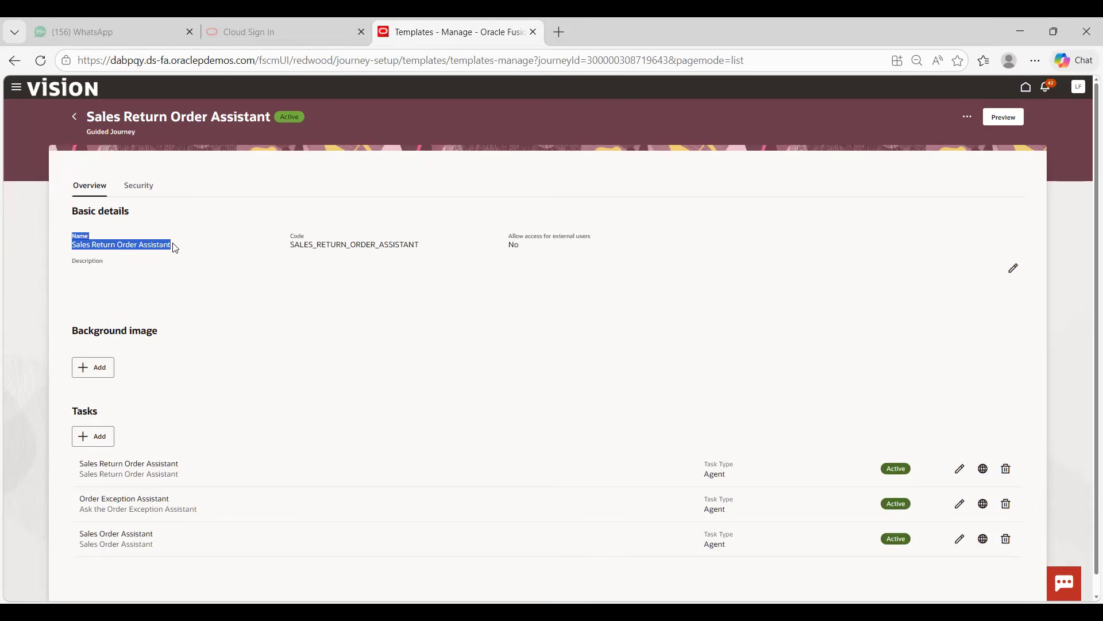
{"action": "left_click", "coordinate": [292, 247]}
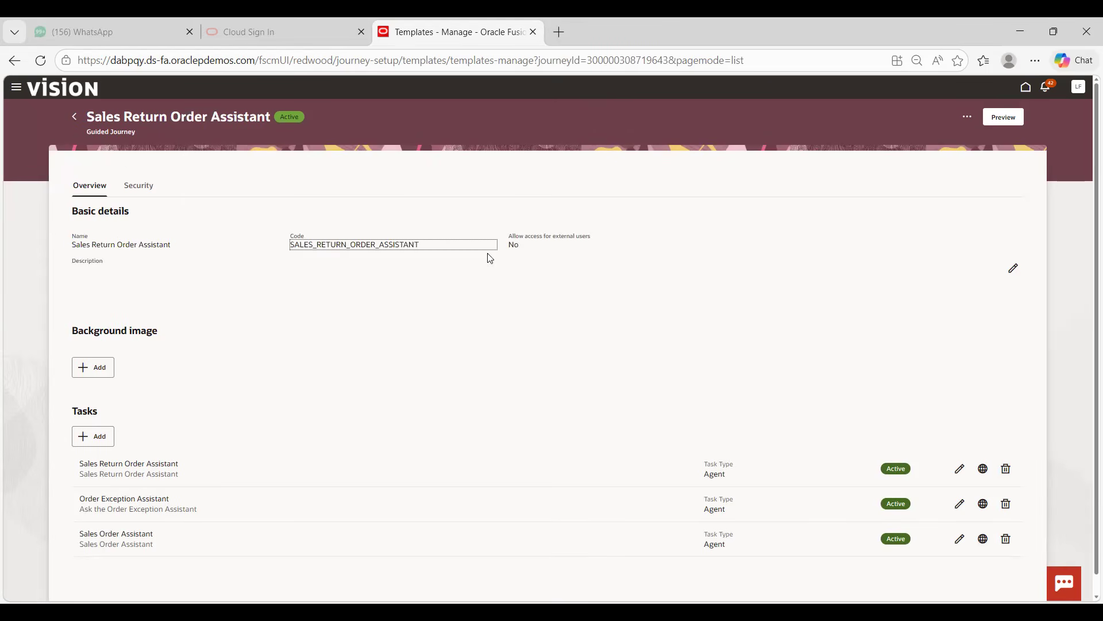
{"action": "left_click", "coordinate": [76, 117]}
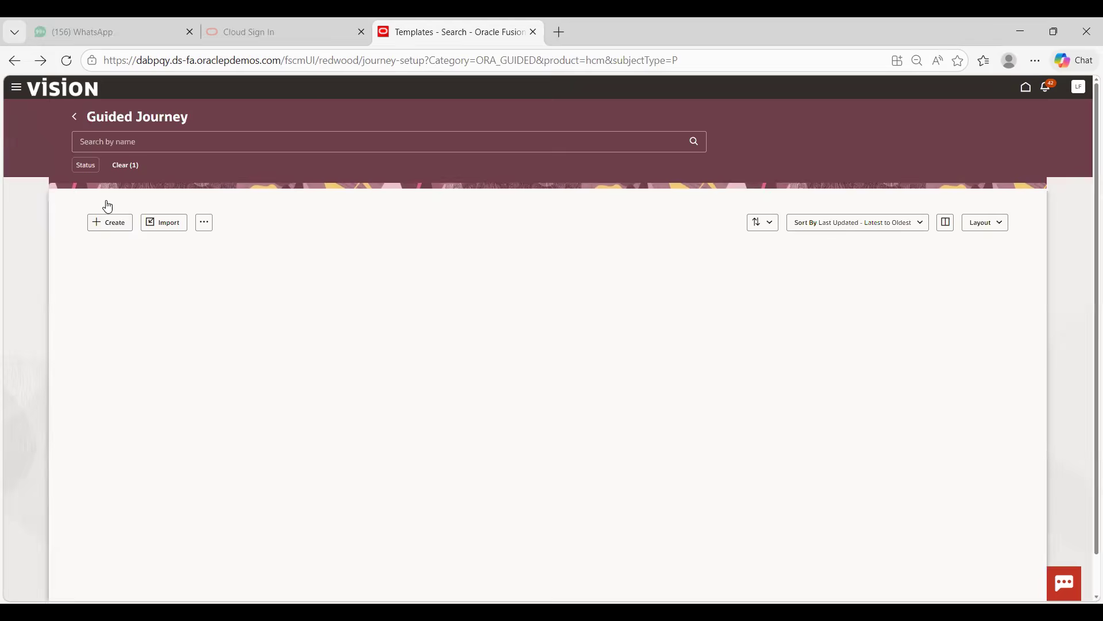
- Create a new guided journey draft with SALES_ORDER_ASSIS as both its name and code
{"action": "left_click", "coordinate": [118, 223]}
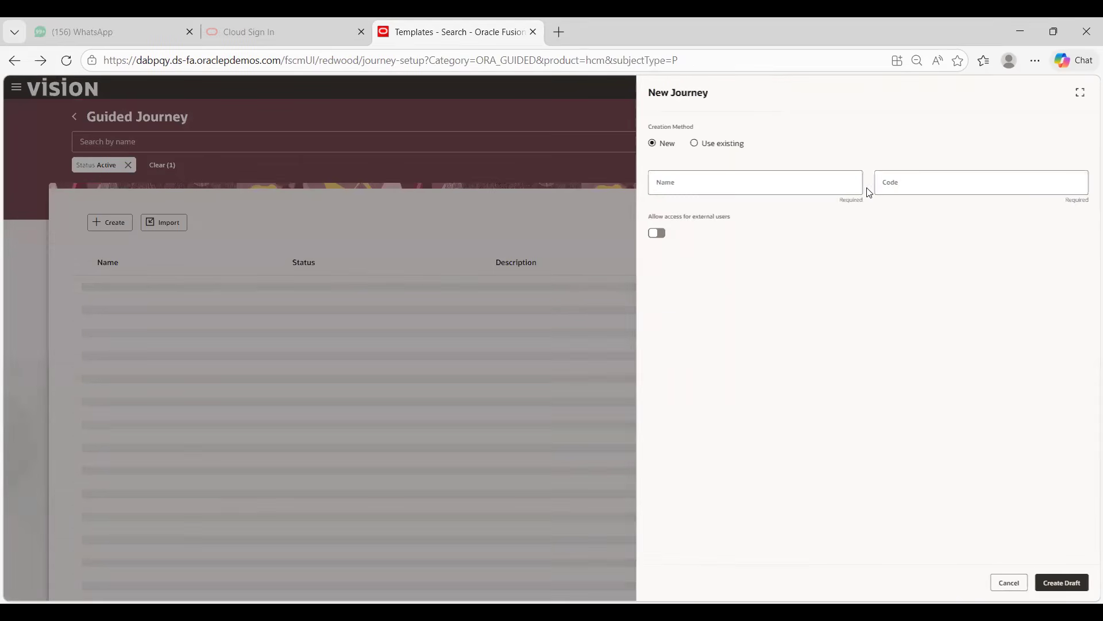
{"action": "left_click", "coordinate": [756, 177]}
{"action": "type", "text": "DDALE"}
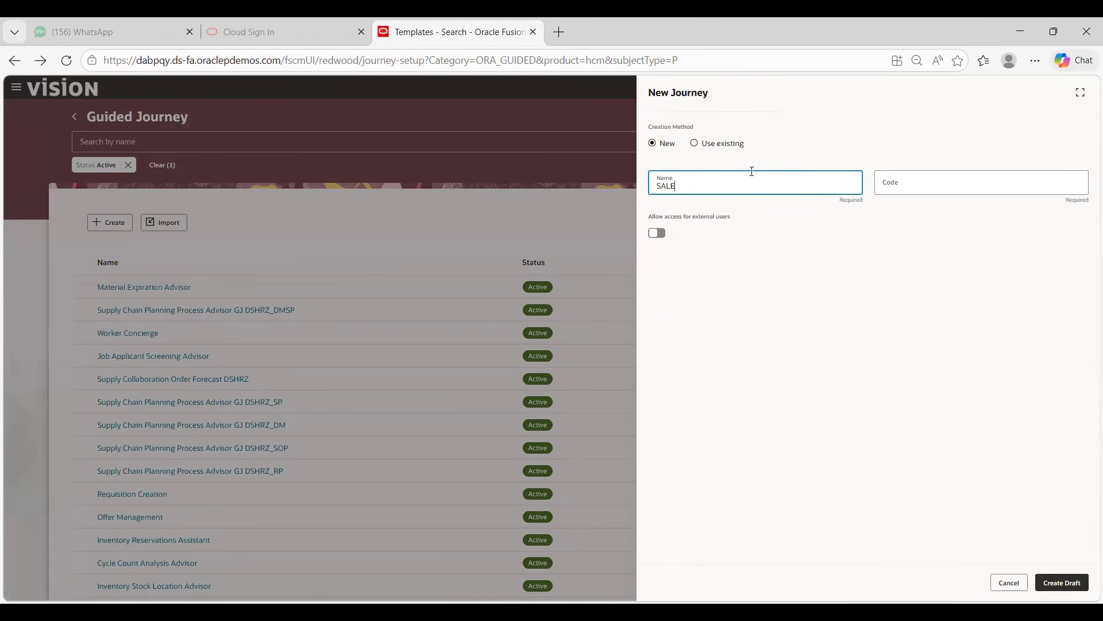
{"action": "type", "text": "S_ORDER_ASSIS"}
{"action": "key", "text": "Tab"}
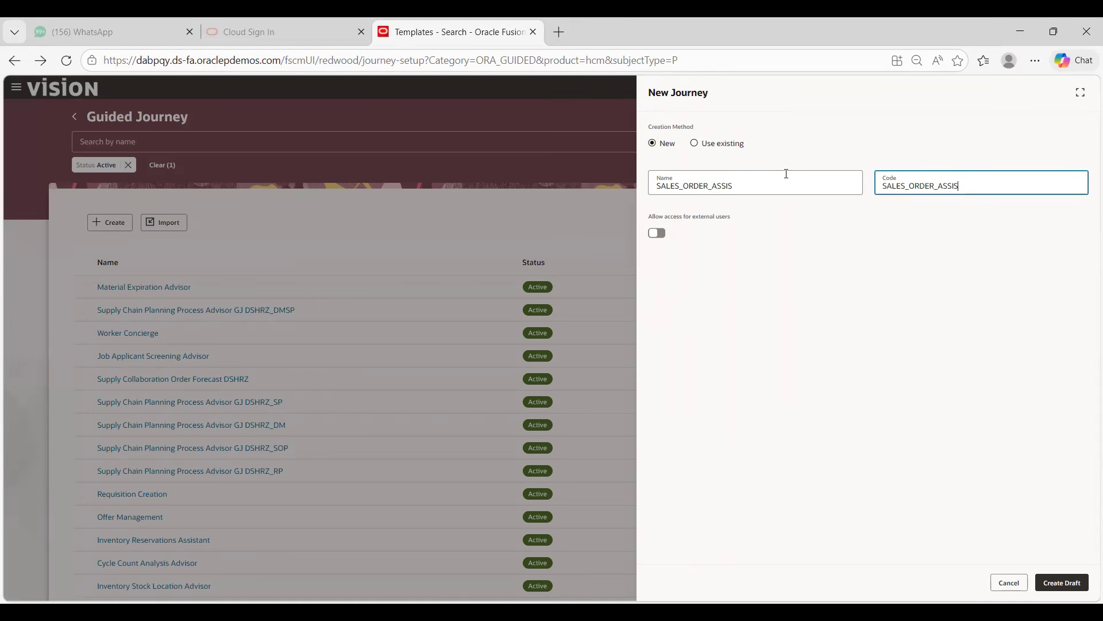
{"action": "left_click", "coordinate": [1055, 582]}
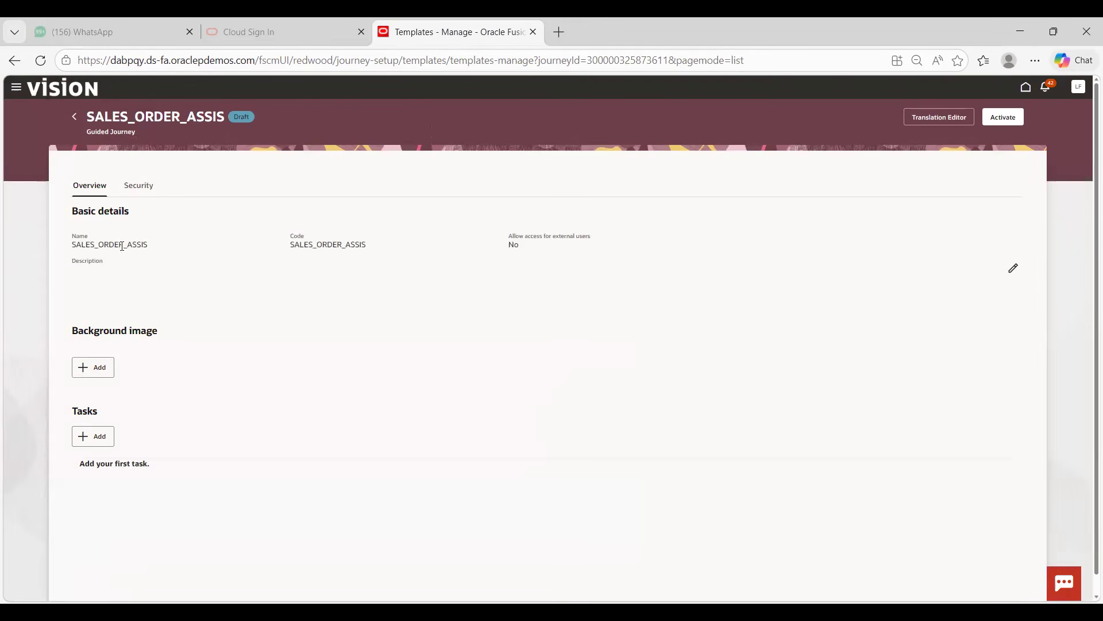
- Add a task to the journey named SALES_ORDER_ASS_TASK with the description "Sales Order Assistant"
{"action": "left_click", "coordinate": [107, 373]}
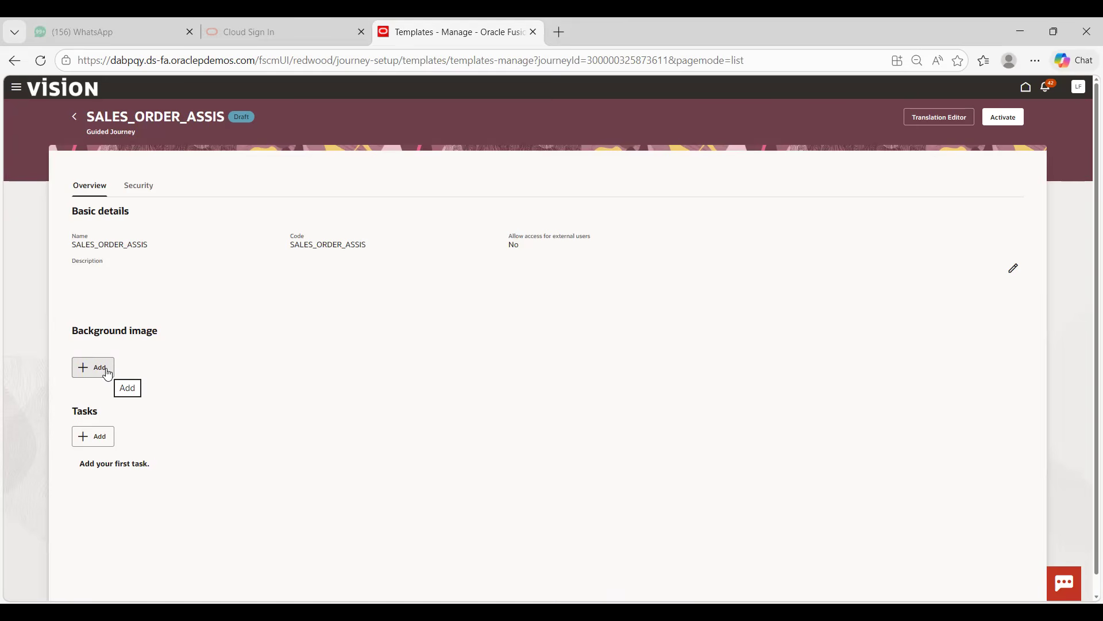
{"action": "left_click", "coordinate": [104, 441]}
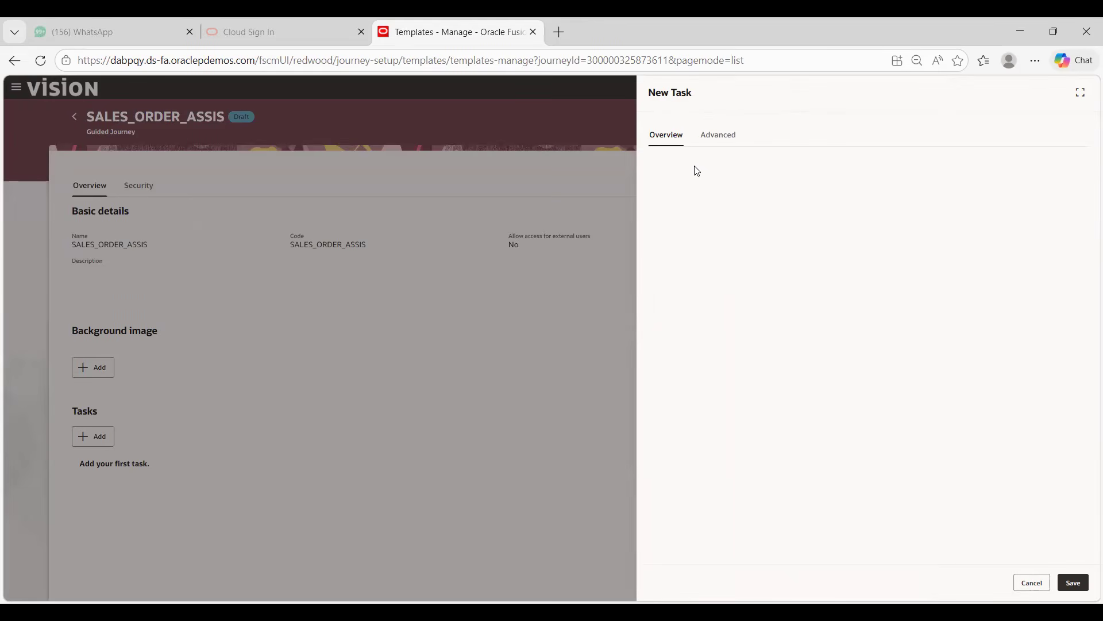
{"action": "left_click", "coordinate": [695, 167]}
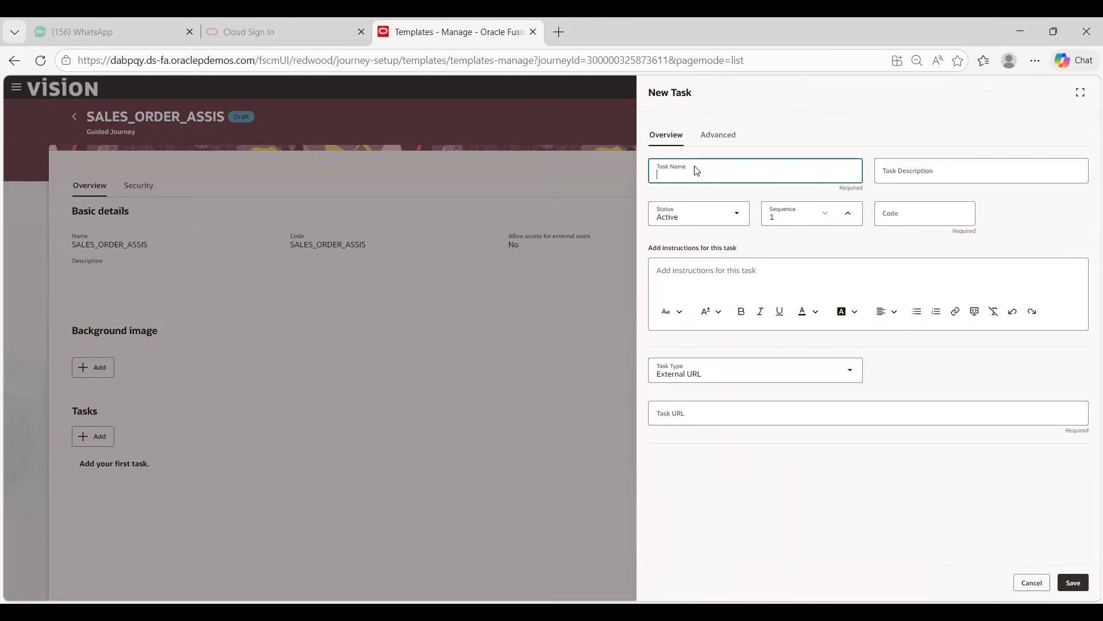
{"action": "type", "text": "sales"}
{"action": "key", "text": "BackSpace"}
{"action": "key", "text": "BackSpace"}
{"action": "key", "text": "BackSpace"}
{"action": "key", "text": "BackSpace"}
{"action": "key", "text": "BackSpace"}
{"action": "type", "text": "SALES_ORDER"}
{"action": "key", "text": "BackSpace"}
{"action": "type", "text": "ER_ASS_TASK"}
{"action": "key", "text": "Tab"}
{"action": "type", "text": "Sales"}
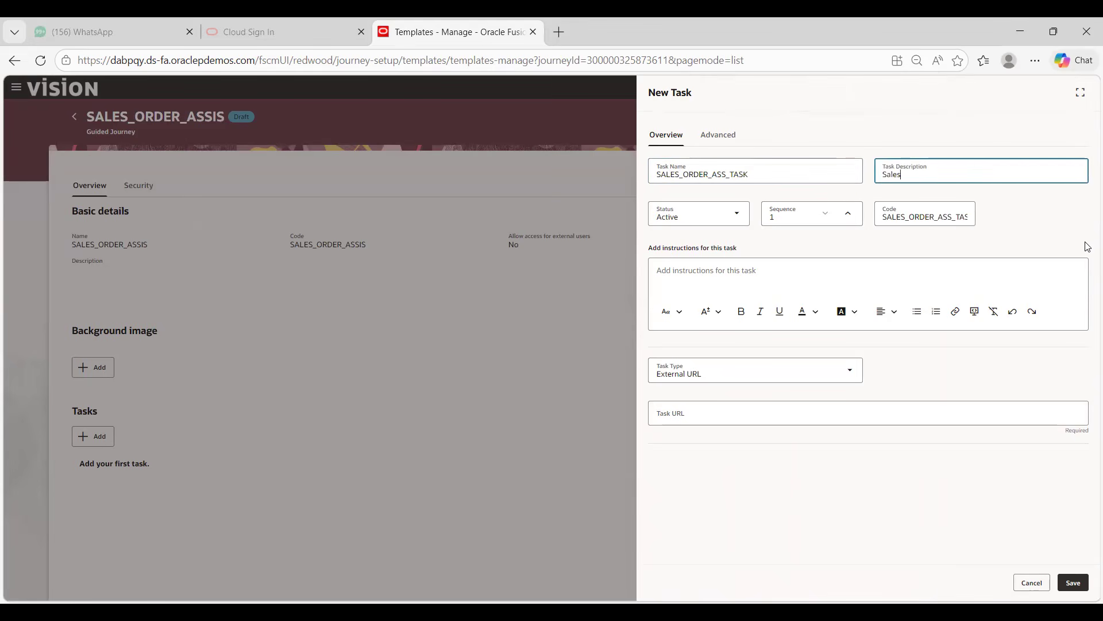
{"action": "type", "text": " Order Assistant"}
{"action": "key", "text": "Tab"}
{"action": "left_click", "coordinate": [838, 279]}
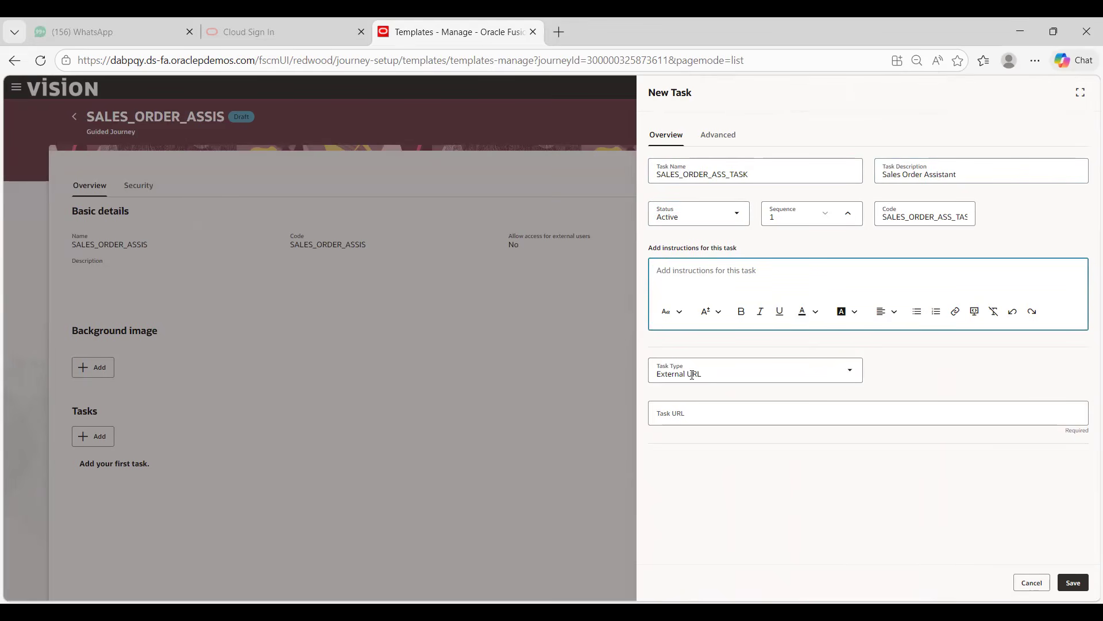
- Set the new task's type to Agent and its agent type to Workflow Agent
{"action": "left_click", "coordinate": [849, 372]}
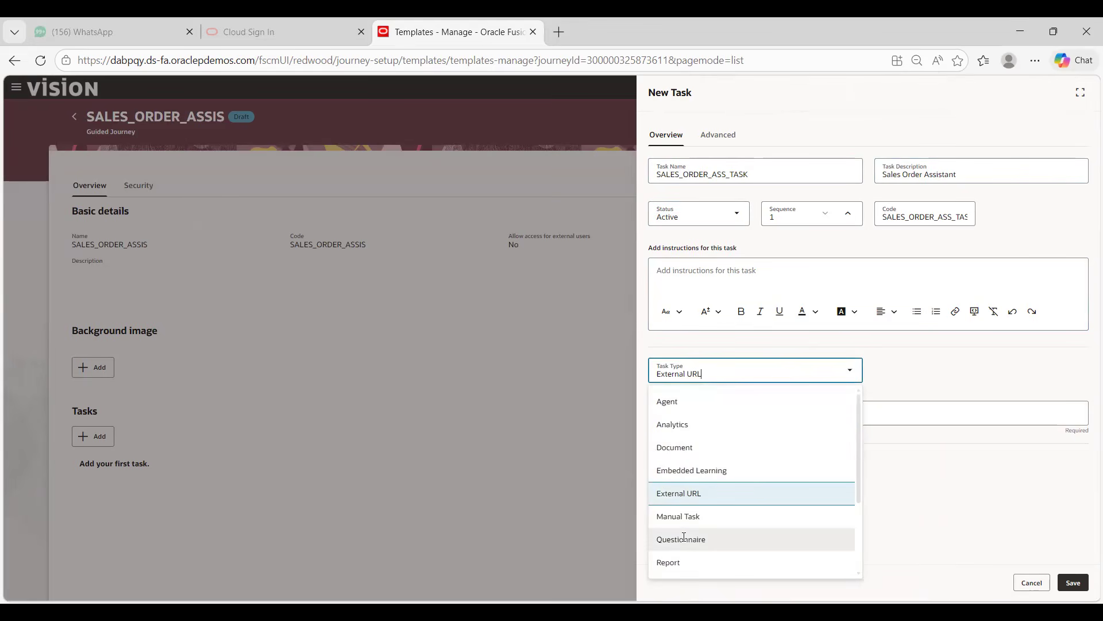
{"action": "left_click", "coordinate": [692, 401]}
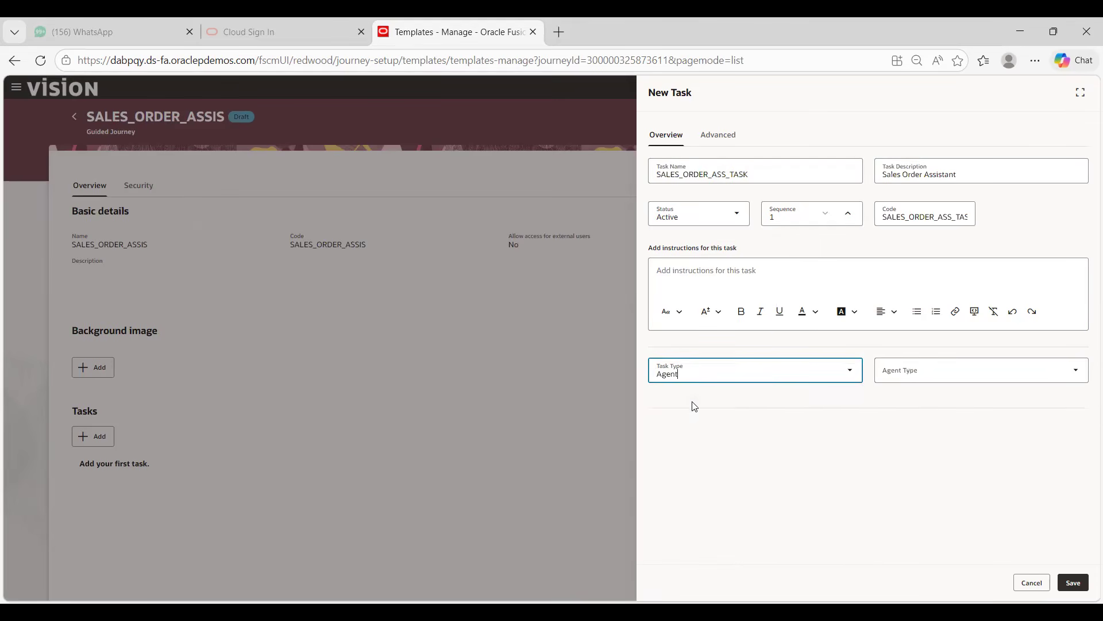
{"action": "left_click", "coordinate": [1074, 373]}
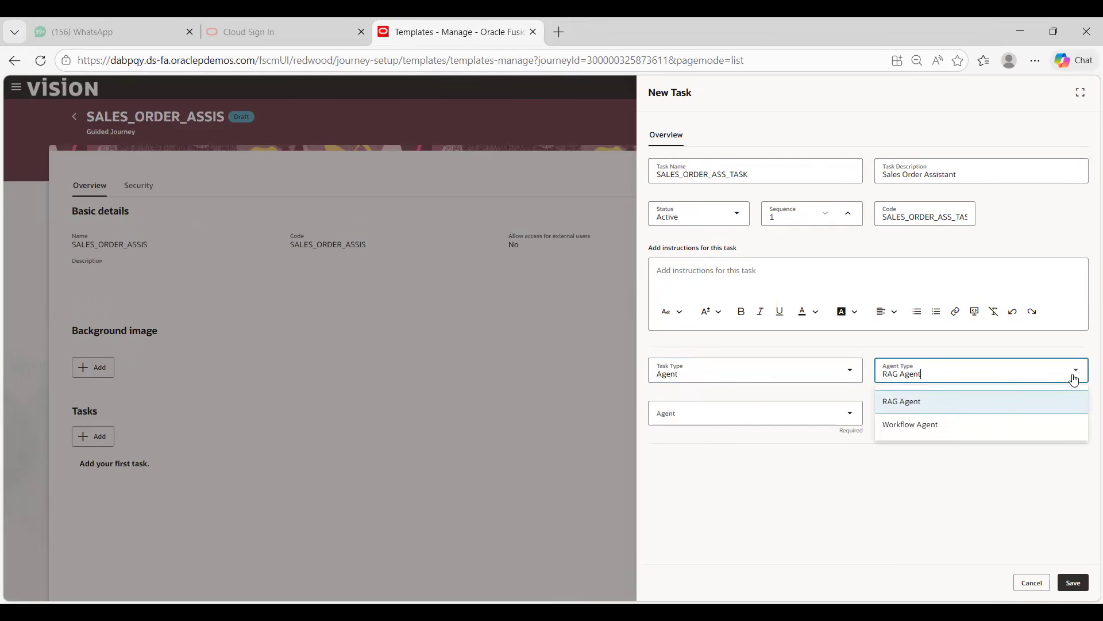
{"action": "left_click", "coordinate": [925, 425]}
- Assign Sales Order Assistant (Single Agent) DSHRZ as the task's workflow agent and save the task
{"action": "left_click", "coordinate": [850, 416]}
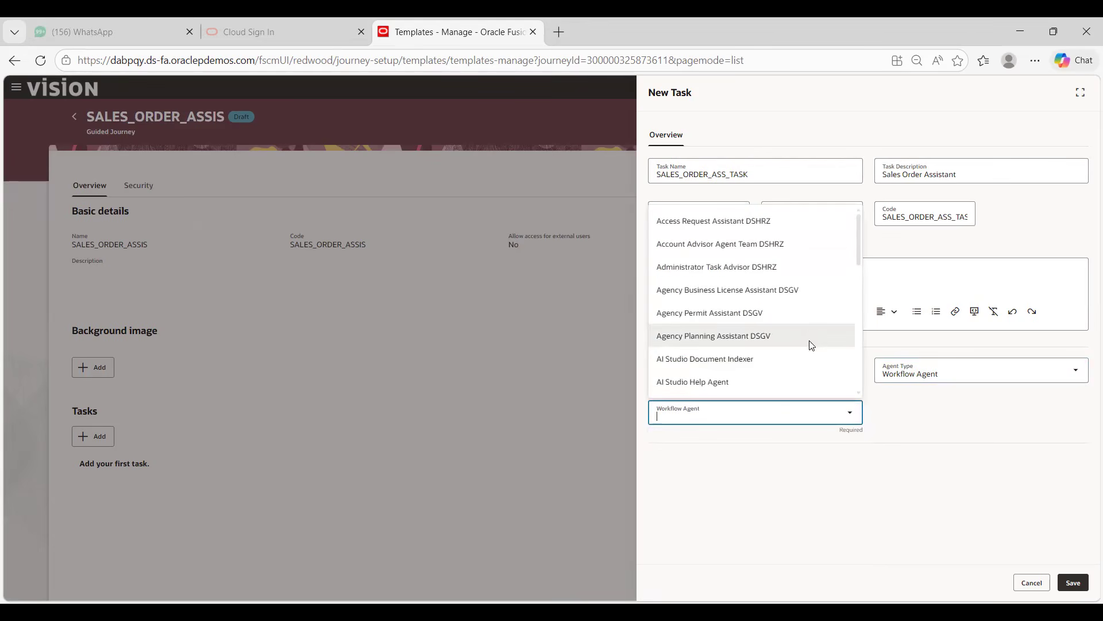
{"action": "scroll", "coordinate": [828, 322], "scroll_direction": "down", "scroll_amount": 3}
{"action": "left_click_drag", "start_coordinate": [855, 288], "coordinate": [854, 345]}
{"action": "scroll", "coordinate": [852, 368], "scroll_direction": "down", "scroll_amount": 3}
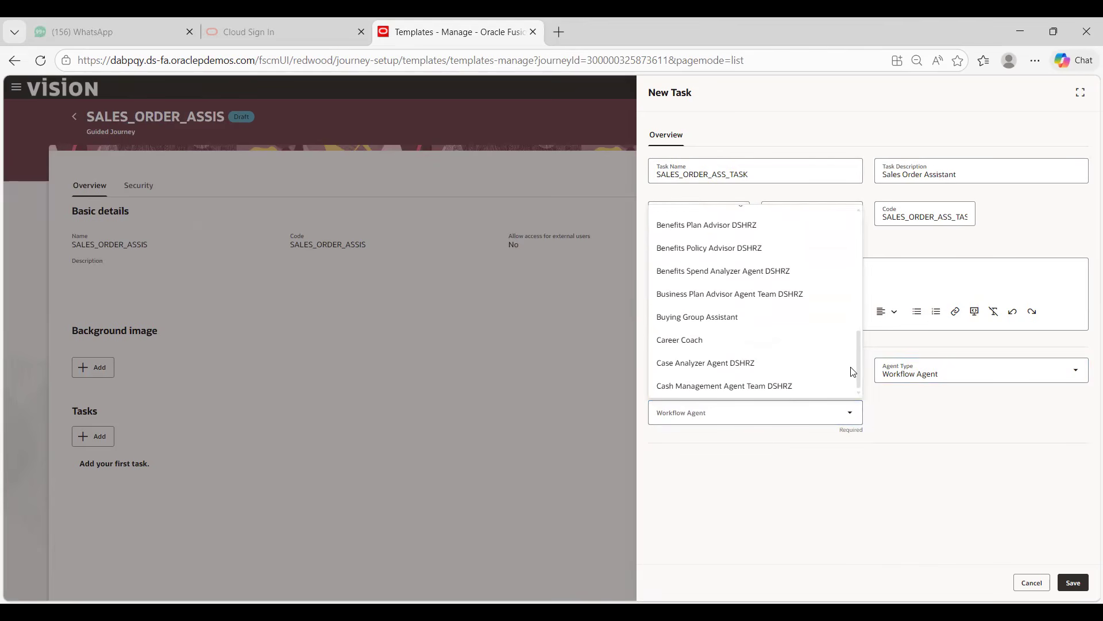
{"action": "scroll", "coordinate": [816, 348], "scroll_direction": "down", "scroll_amount": 3}
{"action": "scroll", "coordinate": [816, 348], "scroll_direction": "down", "scroll_amount": 10}
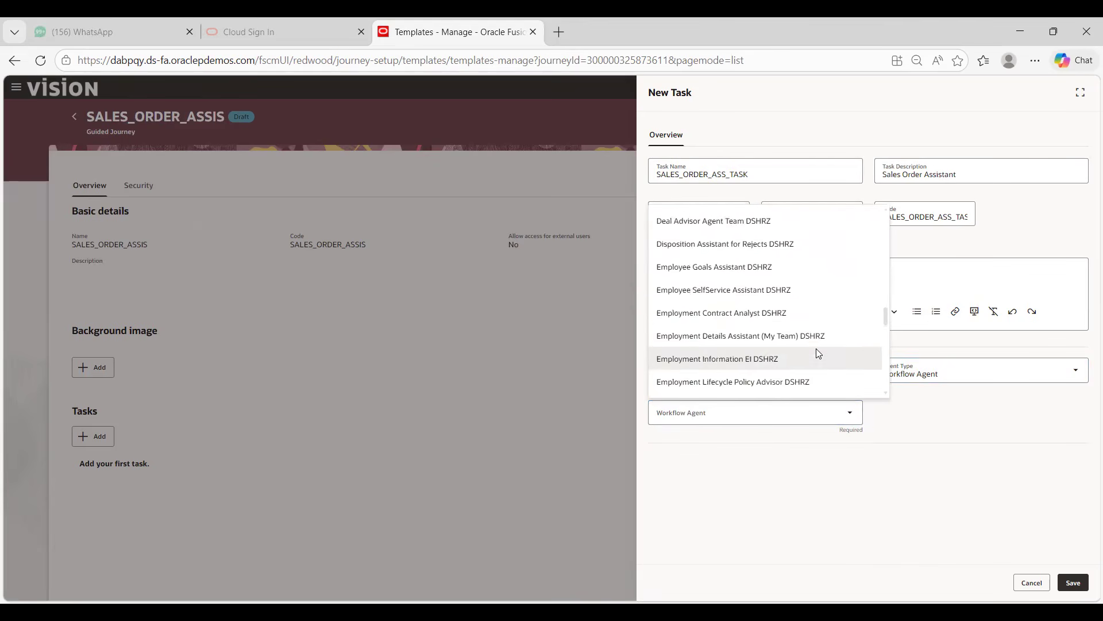
{"action": "scroll", "coordinate": [818, 349], "scroll_direction": "down", "scroll_amount": 10}
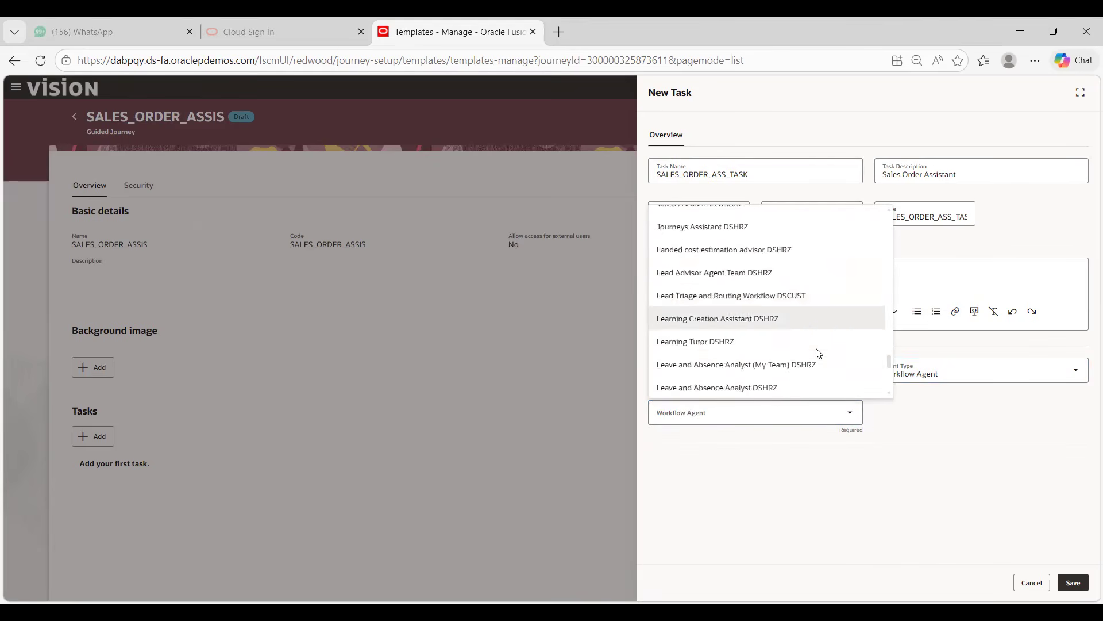
{"action": "scroll", "coordinate": [818, 353], "scroll_direction": "down", "scroll_amount": 10}
{"action": "scroll", "coordinate": [818, 353], "scroll_direction": "down", "scroll_amount": 10}
{"action": "scroll", "coordinate": [819, 353], "scroll_direction": "down", "scroll_amount": 10}
{"action": "scroll", "coordinate": [777, 359], "scroll_direction": "down", "scroll_amount": 5}
{"action": "scroll", "coordinate": [777, 362], "scroll_direction": "up", "scroll_amount": 3}
{"action": "scroll", "coordinate": [775, 359], "scroll_direction": "up", "scroll_amount": 3}
{"action": "scroll", "coordinate": [775, 358], "scroll_direction": "down", "scroll_amount": 2}
{"action": "scroll", "coordinate": [775, 359], "scroll_direction": "up", "scroll_amount": 3}
{"action": "scroll", "coordinate": [777, 358], "scroll_direction": "up", "scroll_amount": 2}
{"action": "scroll", "coordinate": [775, 359], "scroll_direction": "up", "scroll_amount": 6}
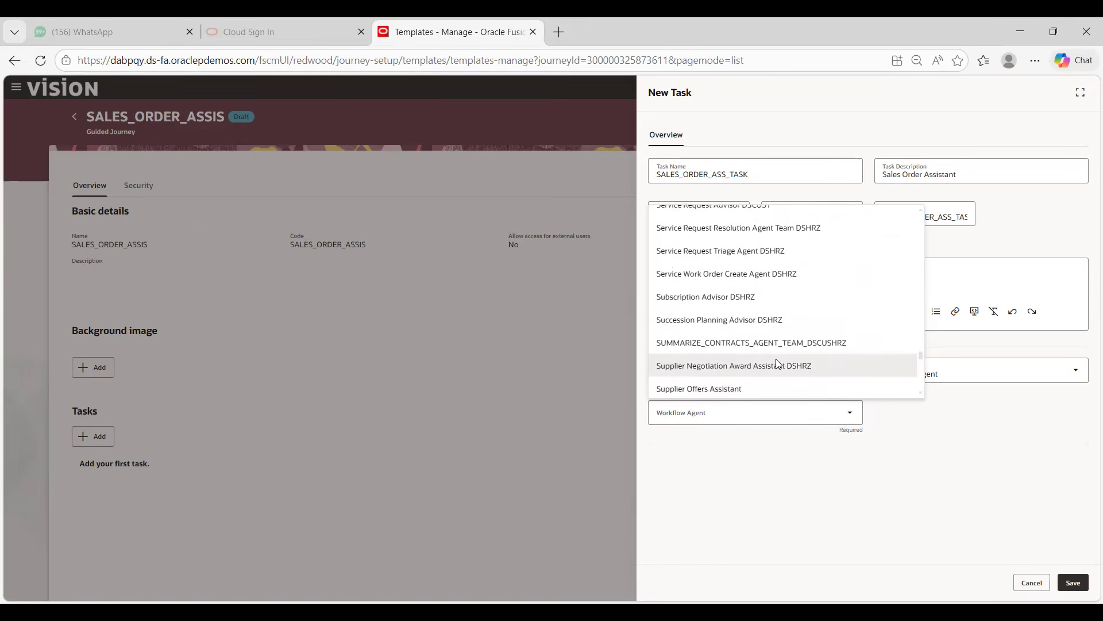
{"action": "scroll", "coordinate": [776, 359], "scroll_direction": "up", "scroll_amount": 2}
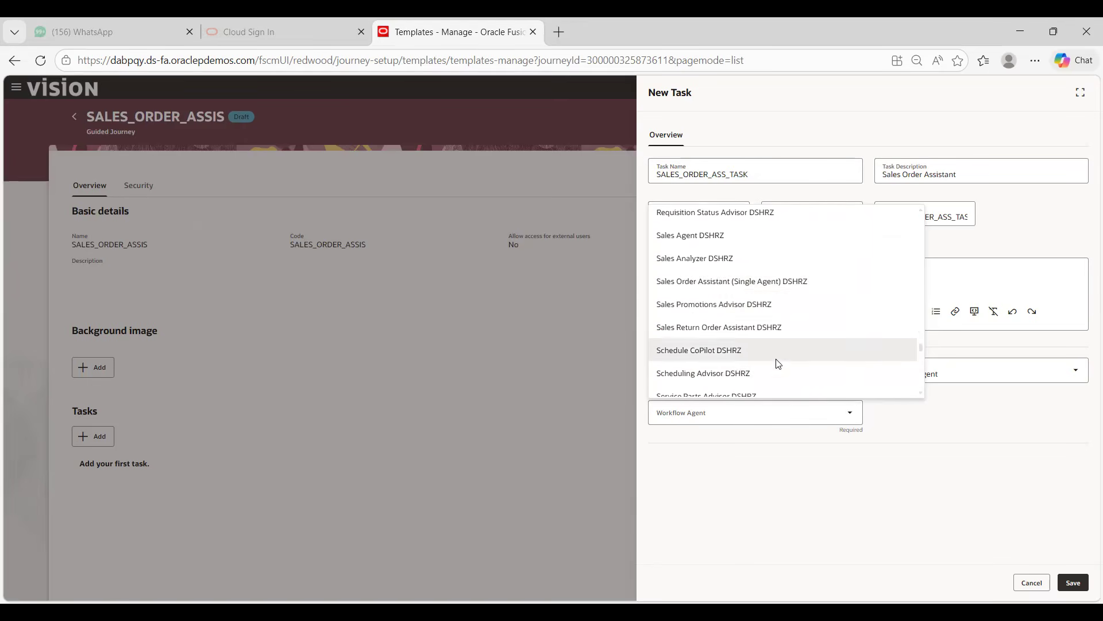
{"action": "left_click", "coordinate": [754, 282]}
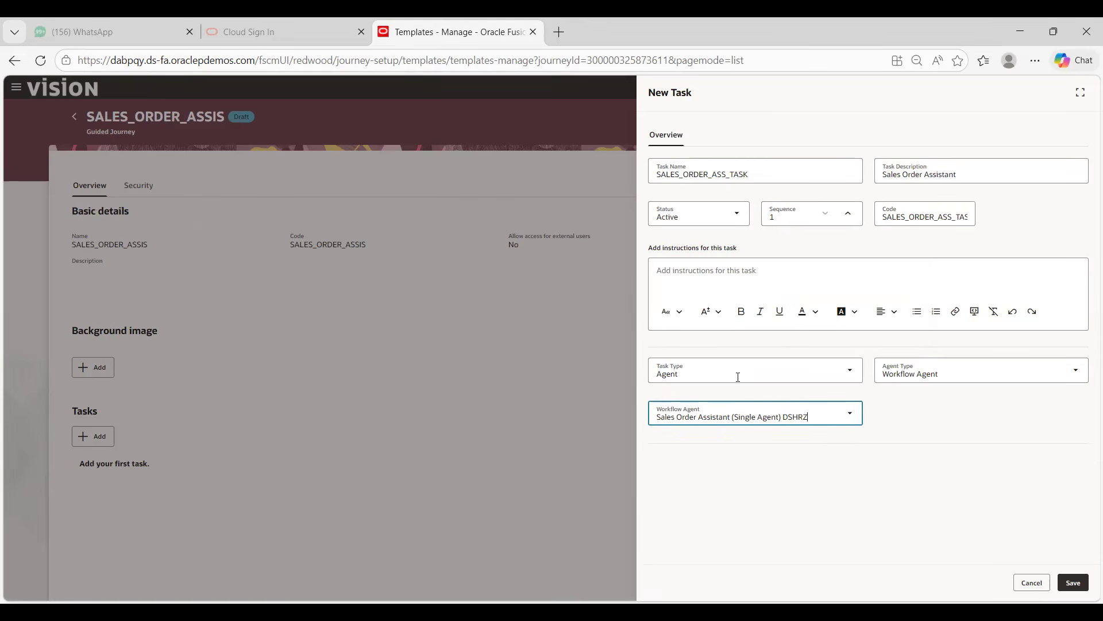
{"action": "left_click", "coordinate": [1074, 580]}
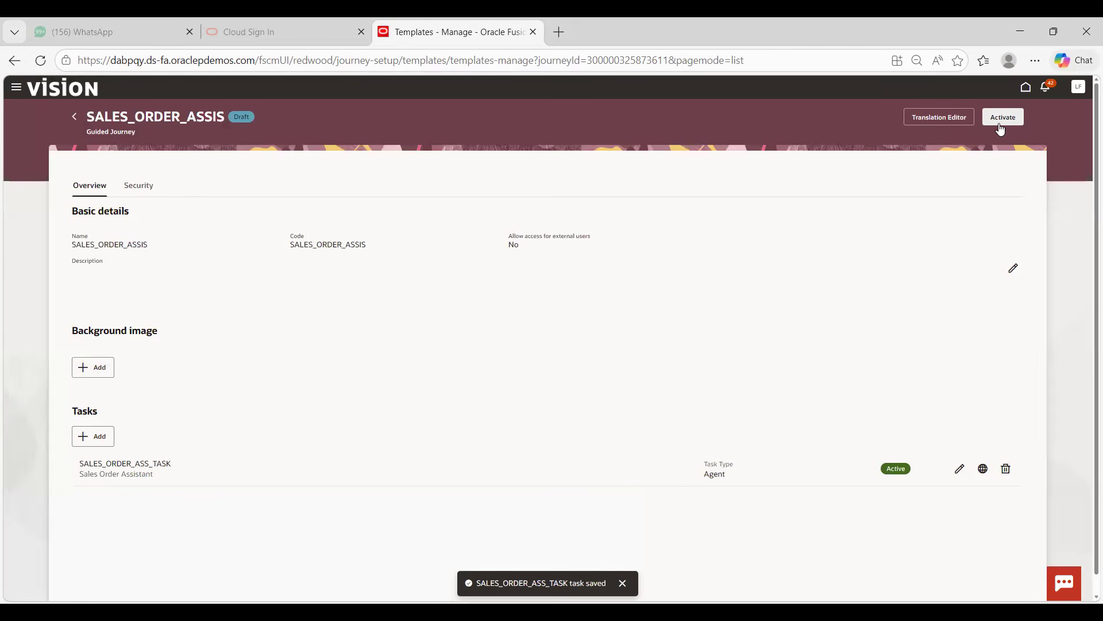
- Activate the SALES_ORDER_ASSIS guided journey and open its preview
{"action": "left_click", "coordinate": [1005, 117]}
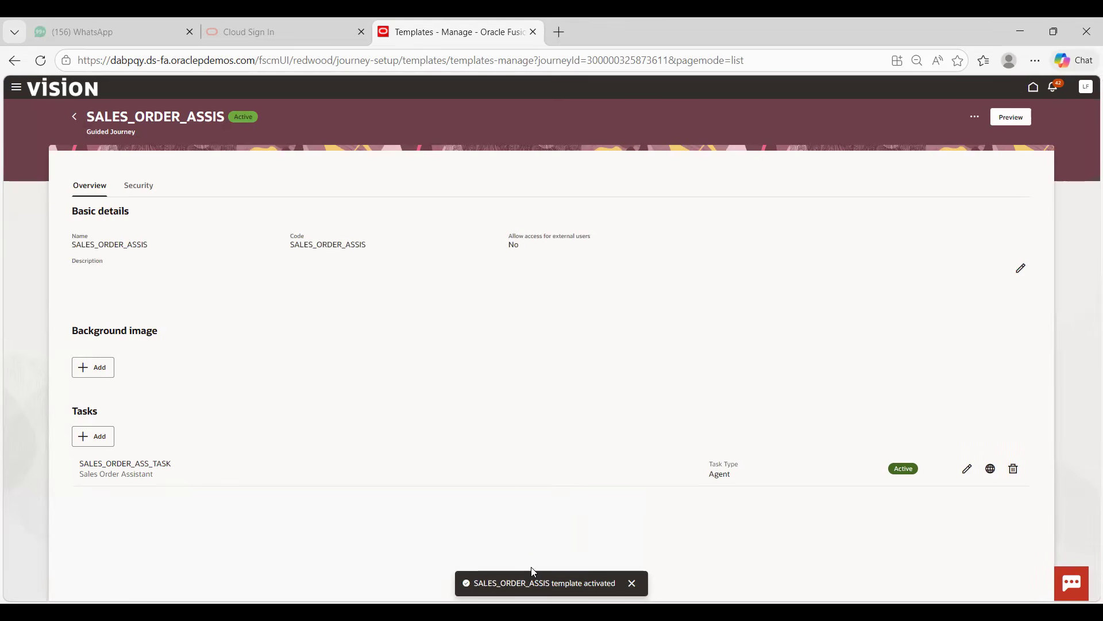
{"action": "left_click", "coordinate": [305, 245]}
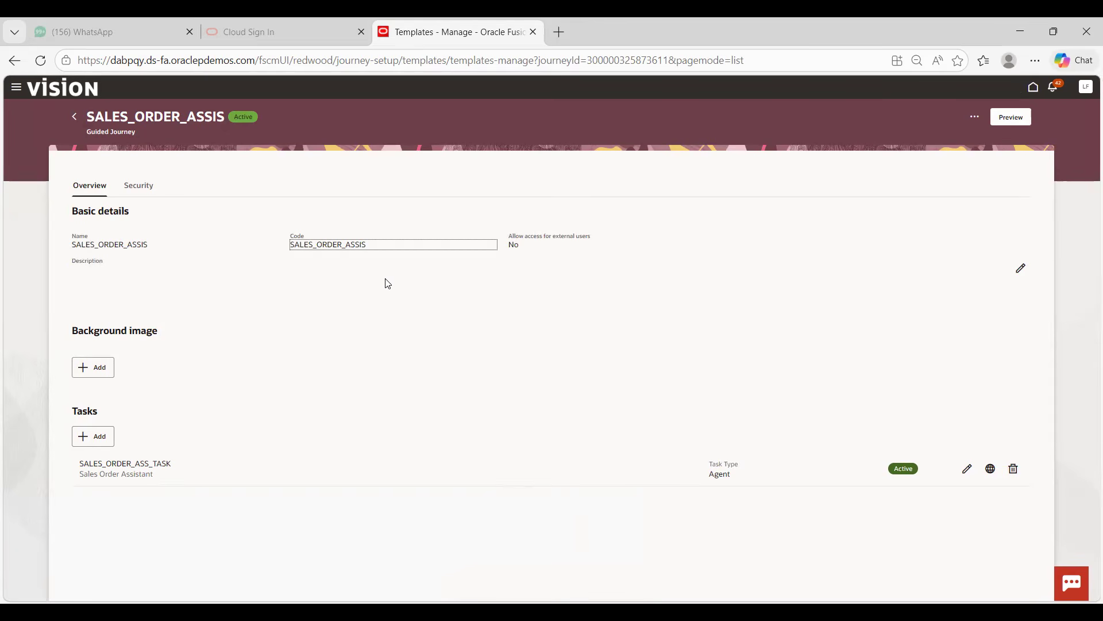
{"action": "left_click", "coordinate": [1011, 117]}
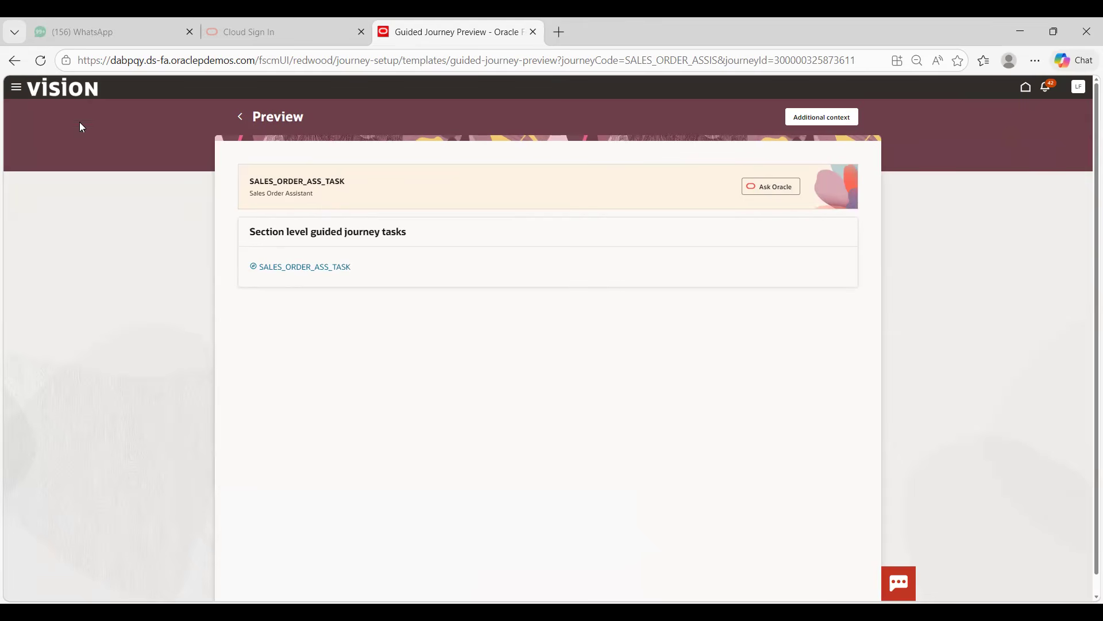
- Open the Order Management work area from the Order Management group
{"action": "left_click", "coordinate": [16, 87]}
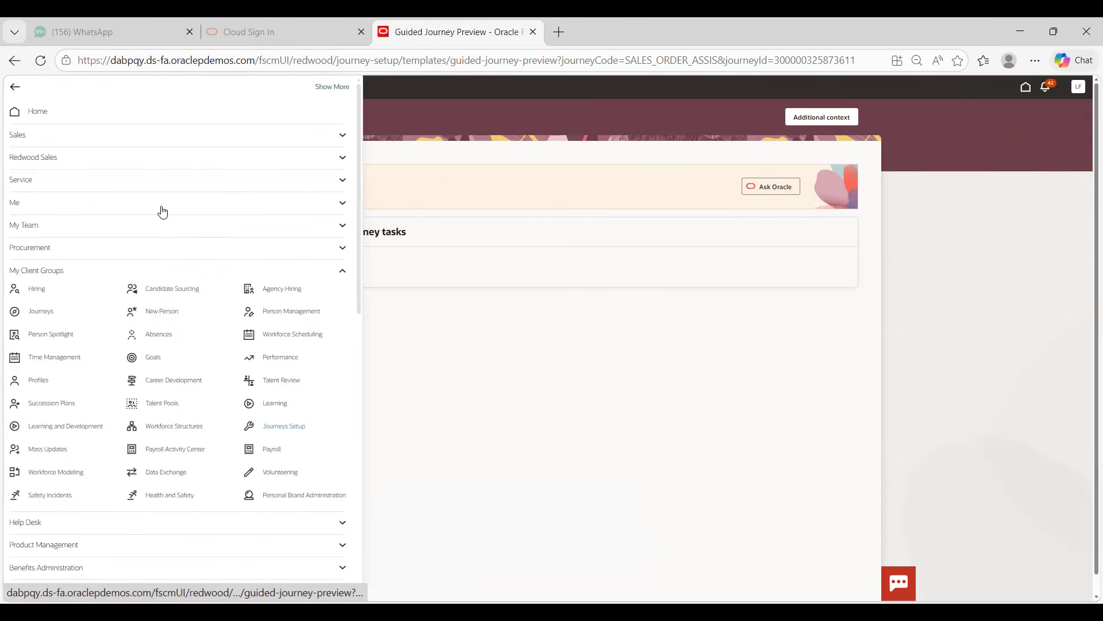
{"action": "scroll", "coordinate": [169, 225], "scroll_direction": "down", "scroll_amount": 8}
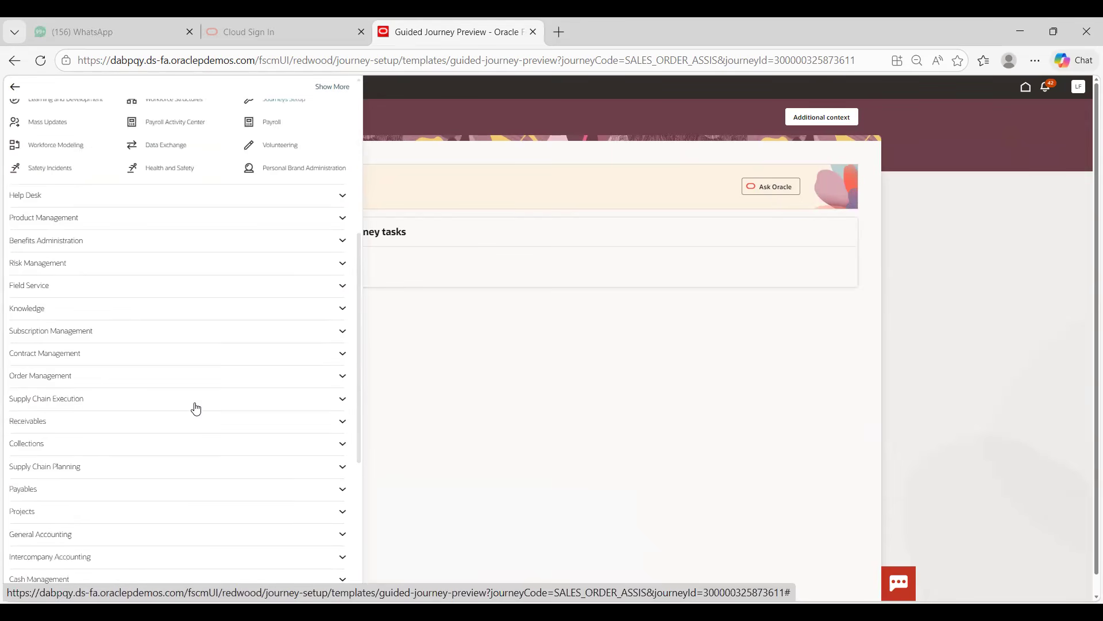
{"action": "left_click", "coordinate": [132, 281]}
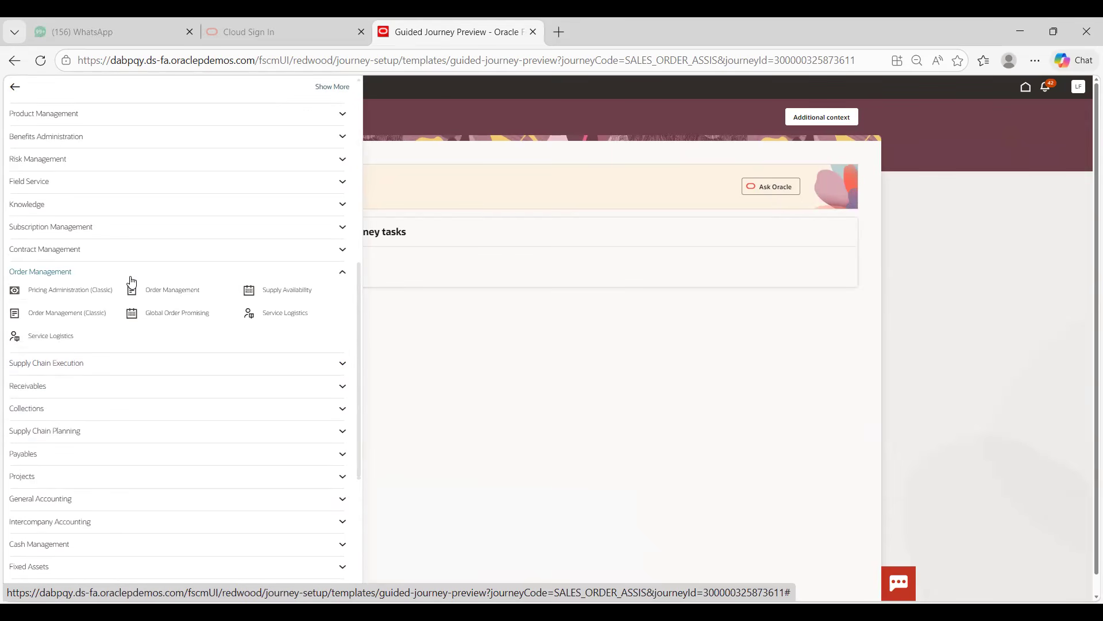
{"action": "left_click", "coordinate": [178, 293]}
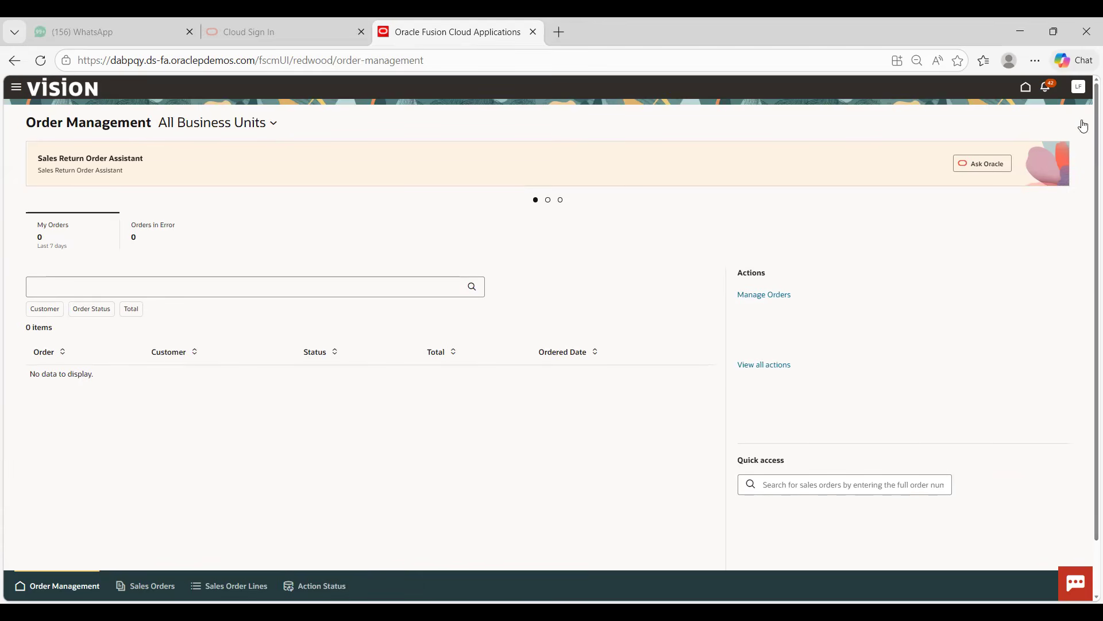
- Try to open the Order Management page for editing in Visual Builder Studio, signing in with the prefilled credentials
{"action": "left_click", "coordinate": [1079, 88]}
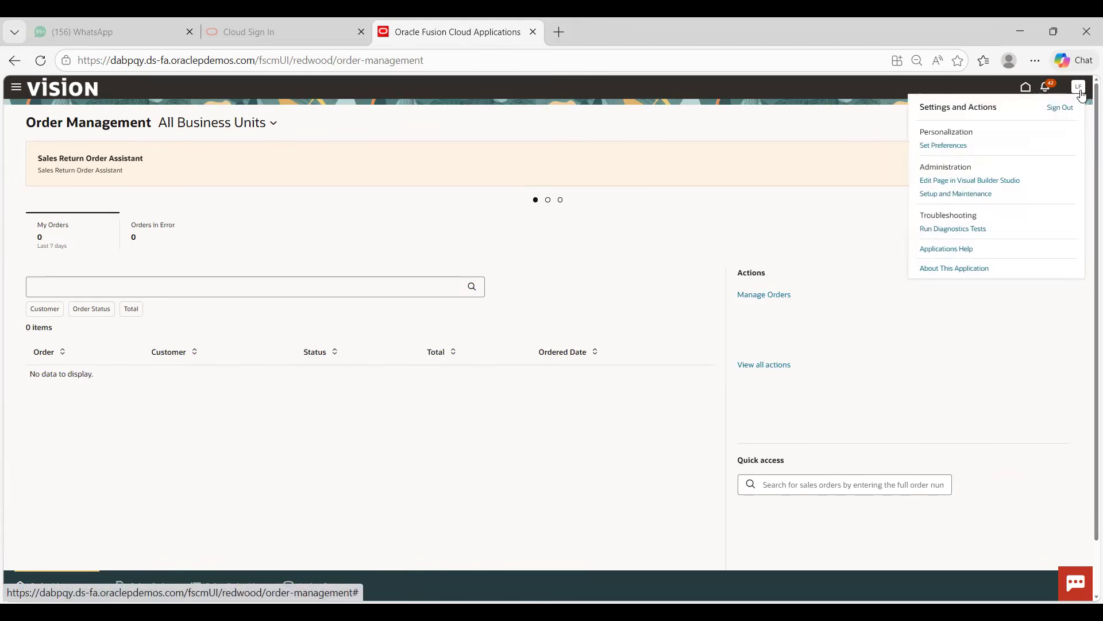
{"action": "left_click", "coordinate": [1002, 183]}
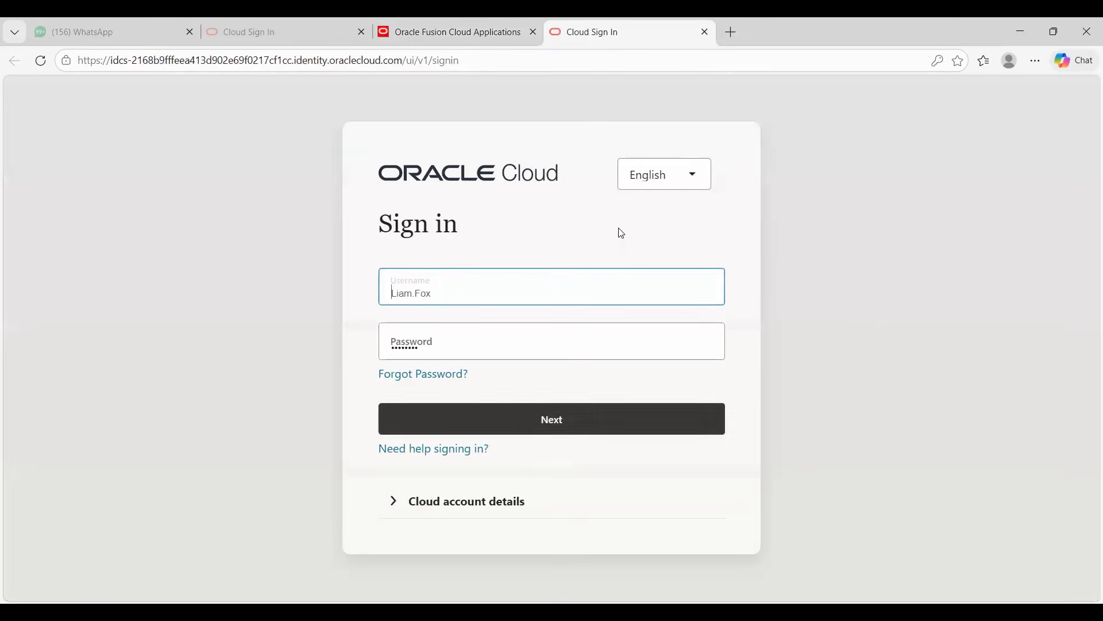
{"action": "left_click", "coordinate": [561, 419]}
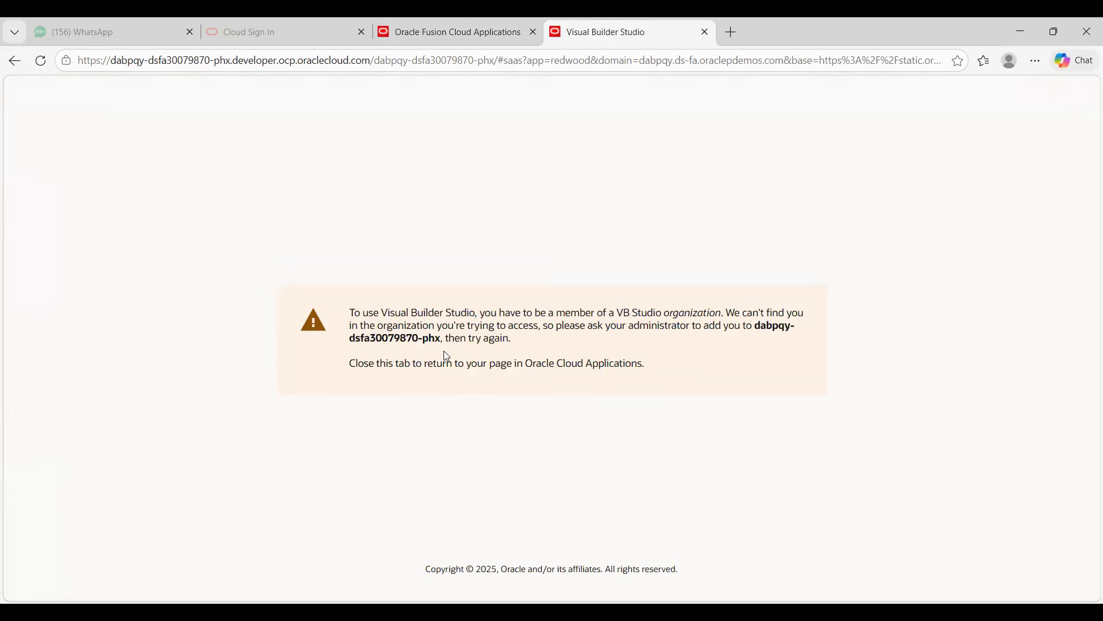
{"action": "left_click_drag", "start_coordinate": [354, 314], "coordinate": [655, 372]}
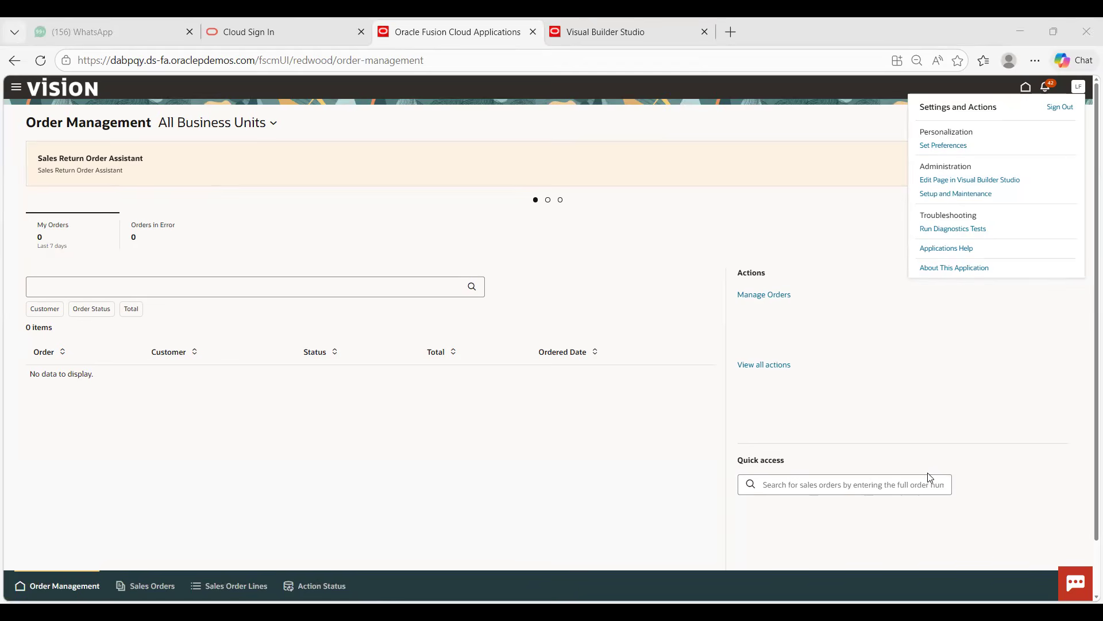
- Examine the Sales Return Order Assistant banner on the Order Management page and look at the Sales Orders page
{"action": "left_click", "coordinate": [129, 176]}
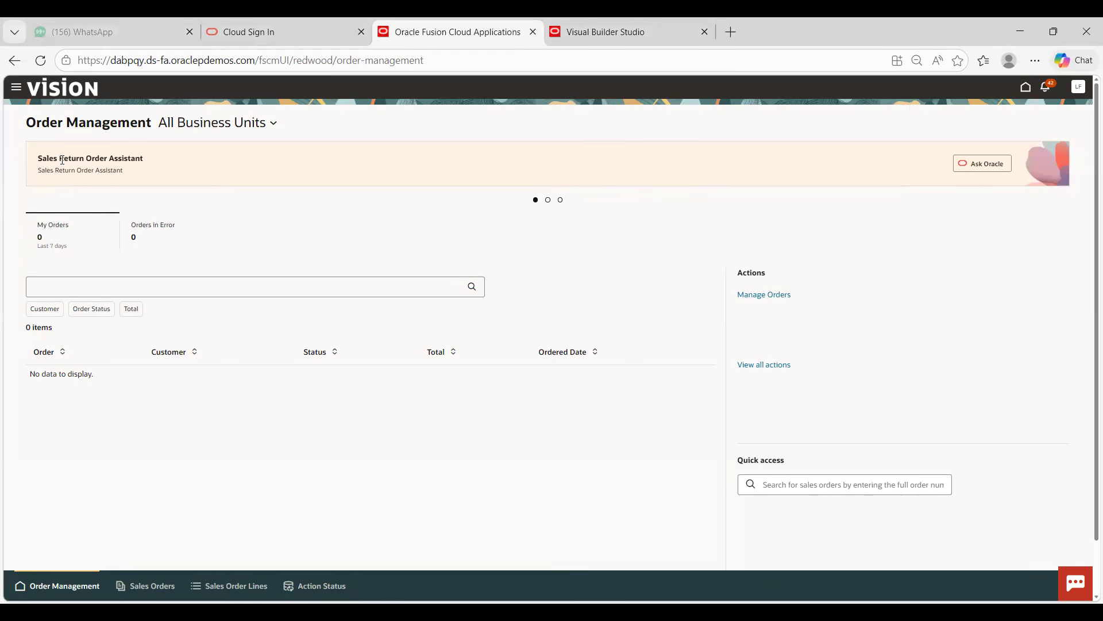
{"action": "left_click_drag", "start_coordinate": [80, 159], "coordinate": [146, 171]}
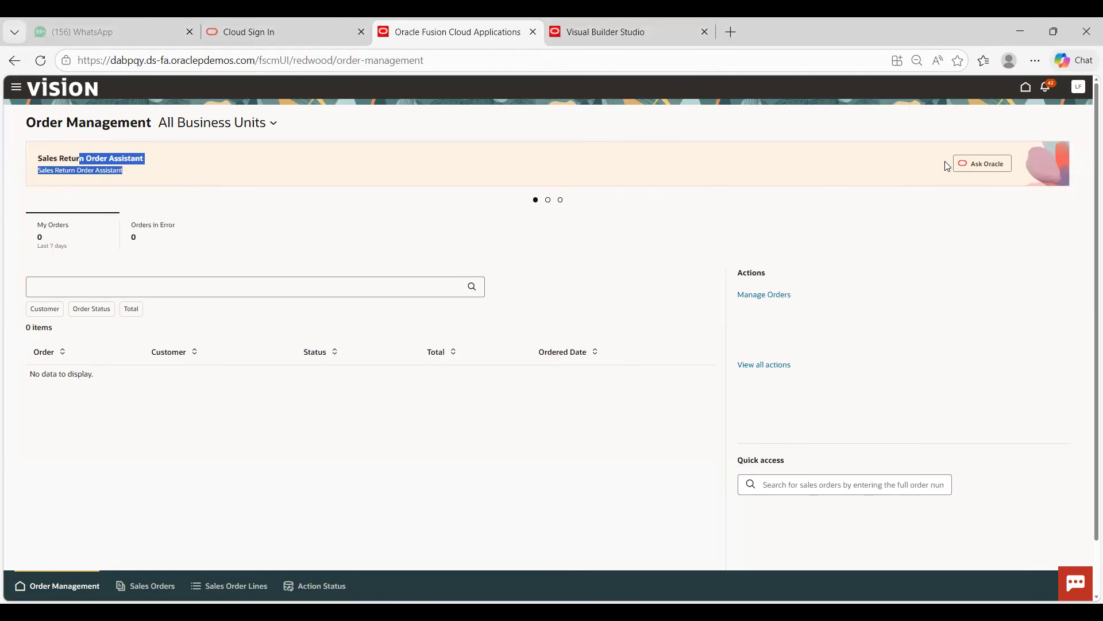
{"action": "left_click", "coordinate": [337, 168]}
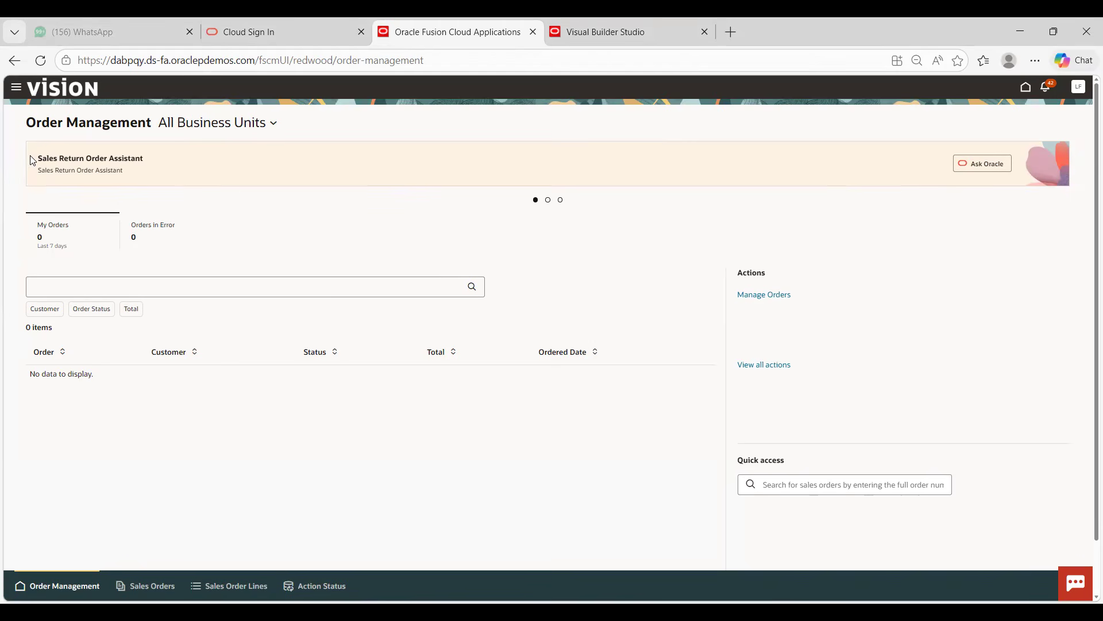
{"action": "left_click", "coordinate": [162, 586]}
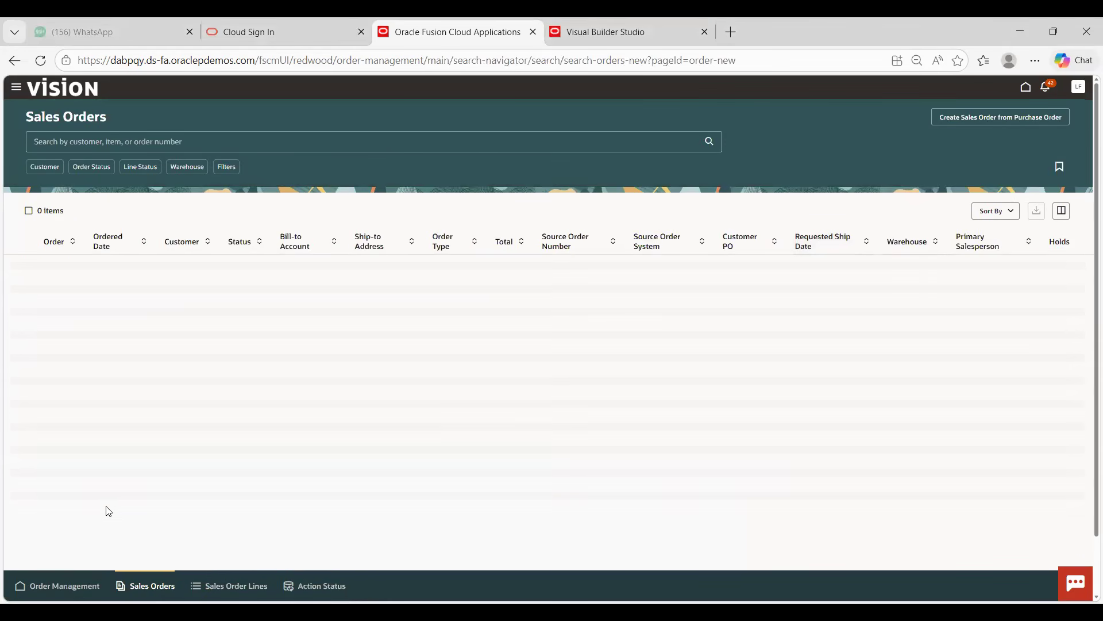
{"action": "left_click", "coordinate": [80, 580]}
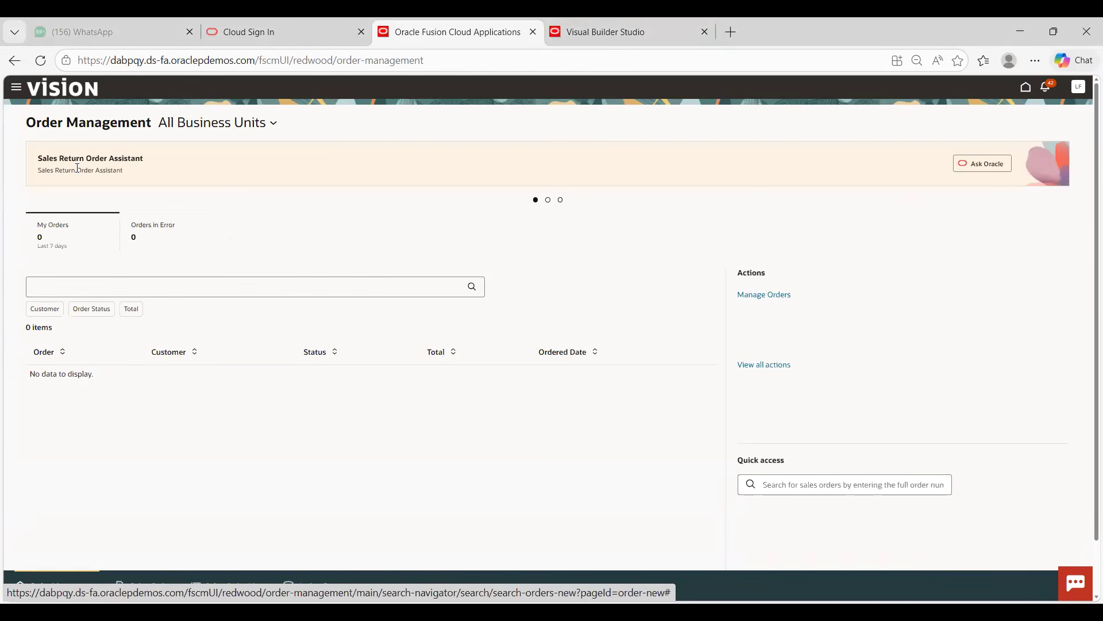
- Open the Sales Return Order Assistant chat and choose "Start a new order return"
{"action": "left_click", "coordinate": [998, 168]}
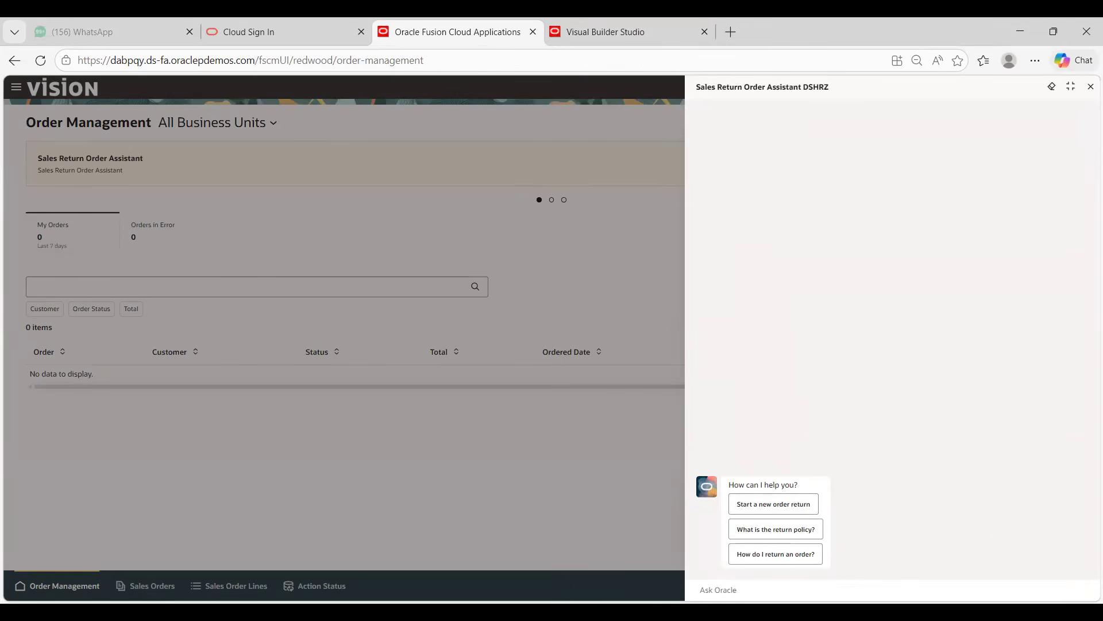
{"action": "left_click", "coordinate": [776, 513]}
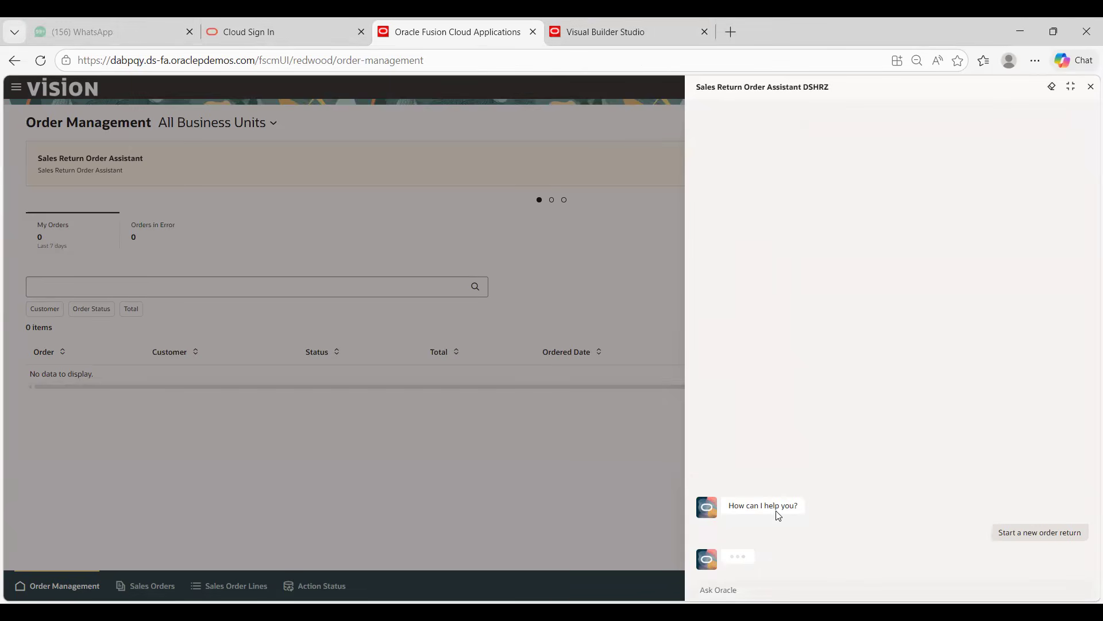